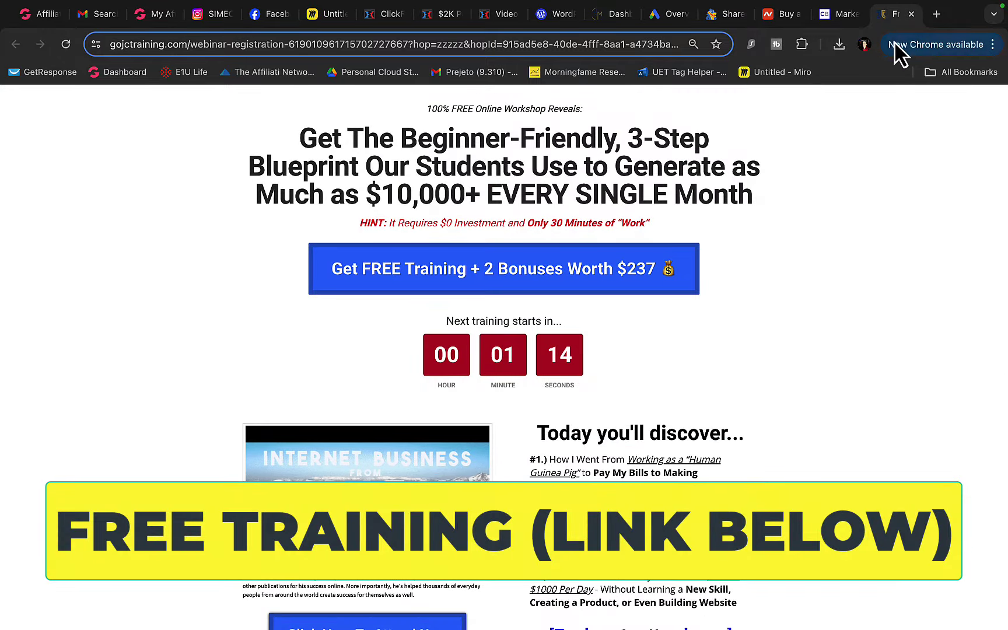
Open the Super Affiliate System offer page from its ClickBank marketplace listing and copy the page's main headline
{"action": "left_click", "coordinate": [911, 14]}
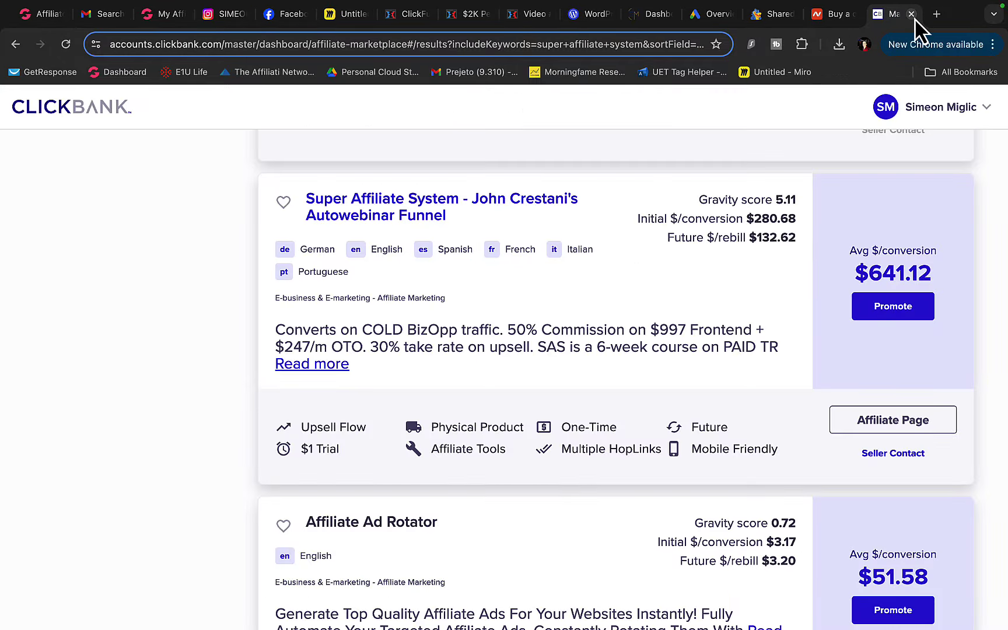
{"action": "left_click", "coordinate": [892, 318]}
{"action": "left_click", "coordinate": [849, 112]}
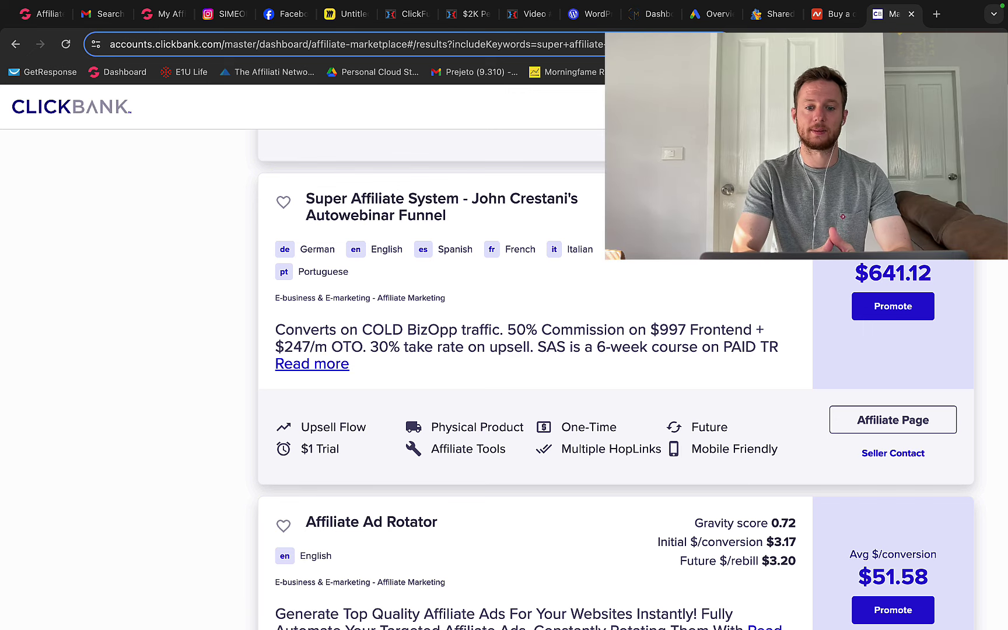
{"action": "left_click", "coordinate": [501, 200]}
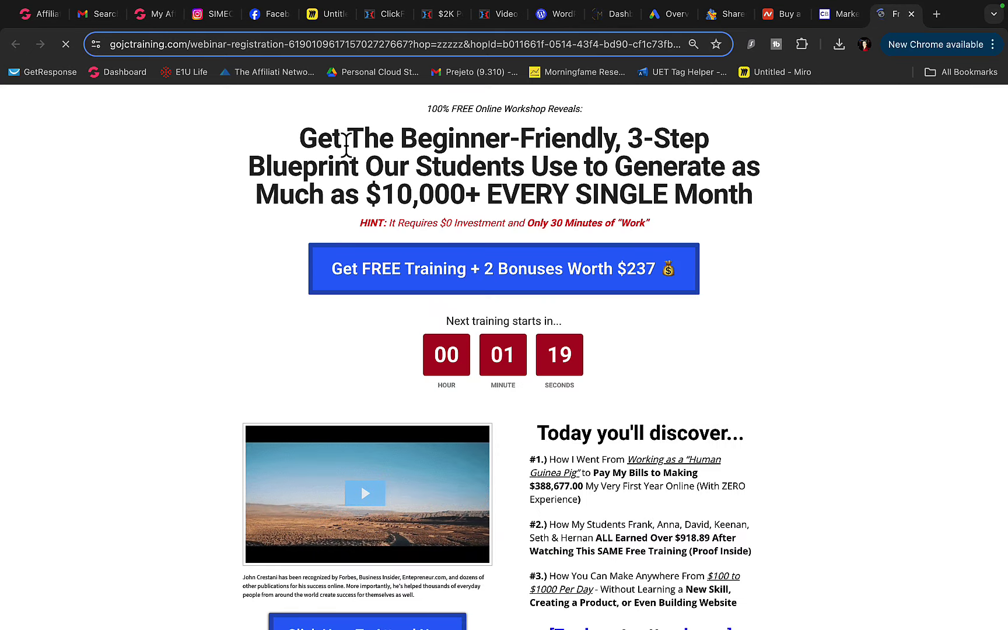
{"action": "left_click_drag", "start_coordinate": [304, 143], "coordinate": [762, 211]}
{"action": "key", "text": "super+c"}
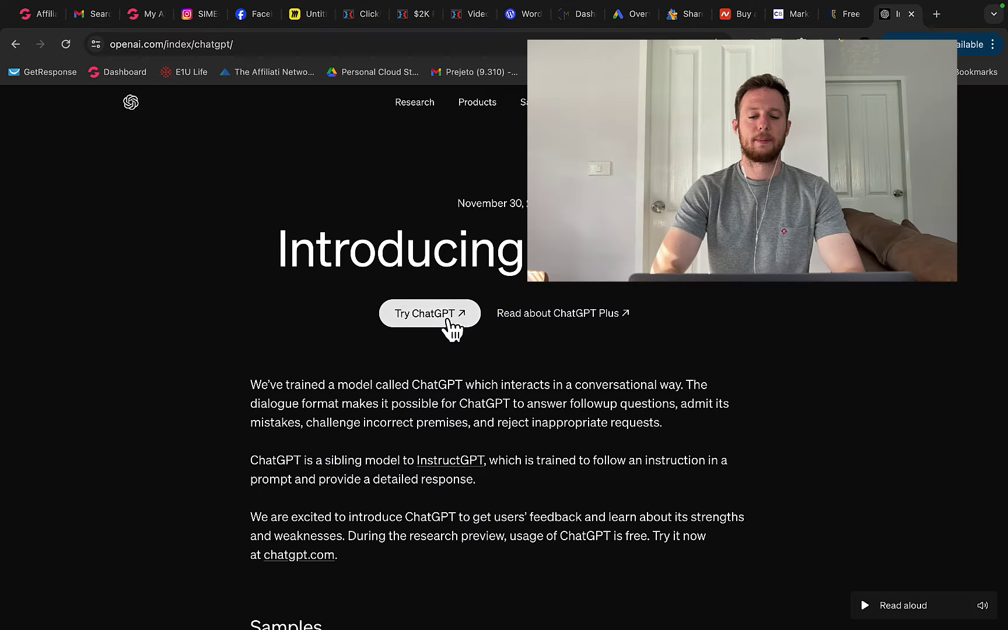
Open ChatGPT and send the prompt "write a blog post based on this headline:" followed by the copied headline
{"action": "left_click", "coordinate": [448, 320]}
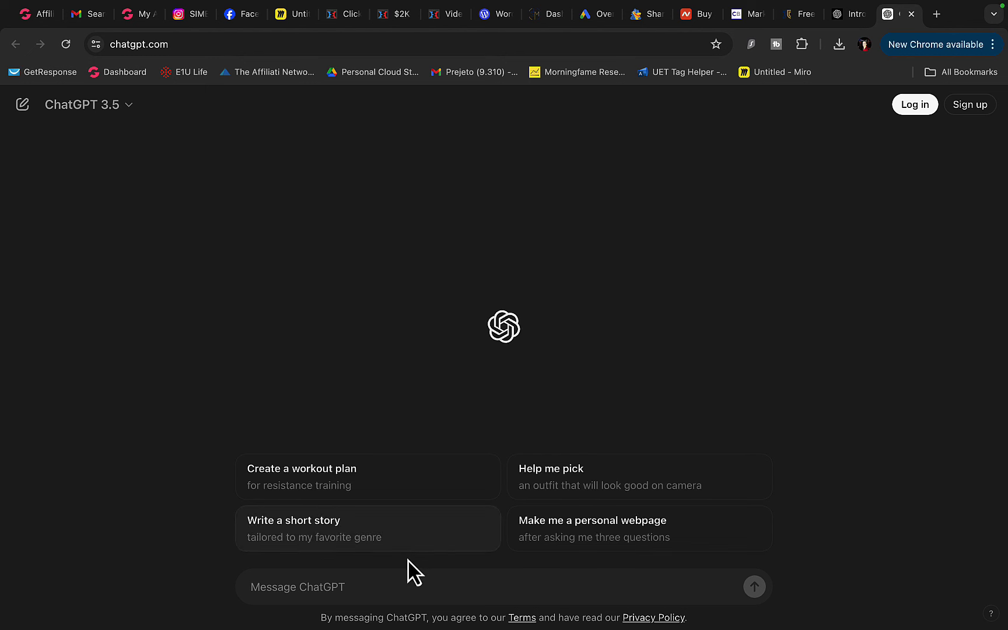
{"action": "left_click", "coordinate": [393, 579]}
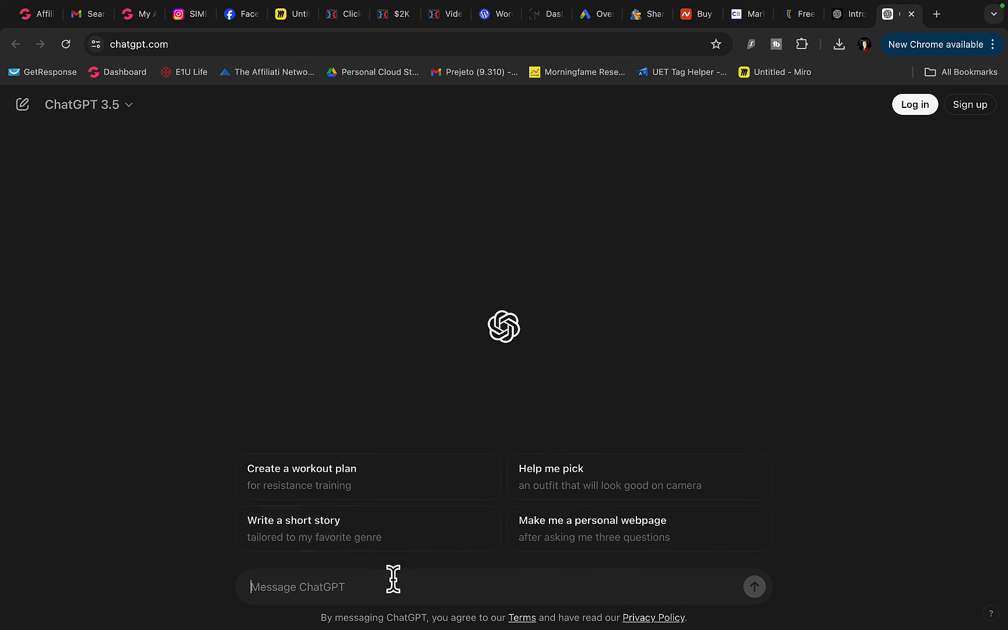
{"action": "type", "text": "wr"}
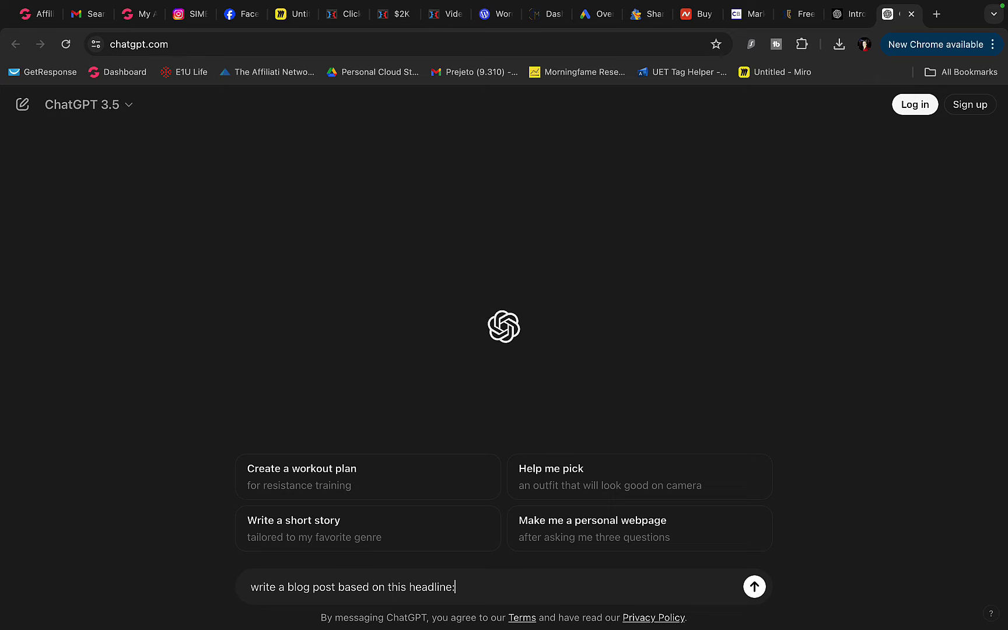
{"action": "key", "text": "super+v"}
{"action": "key", "text": "Return"}
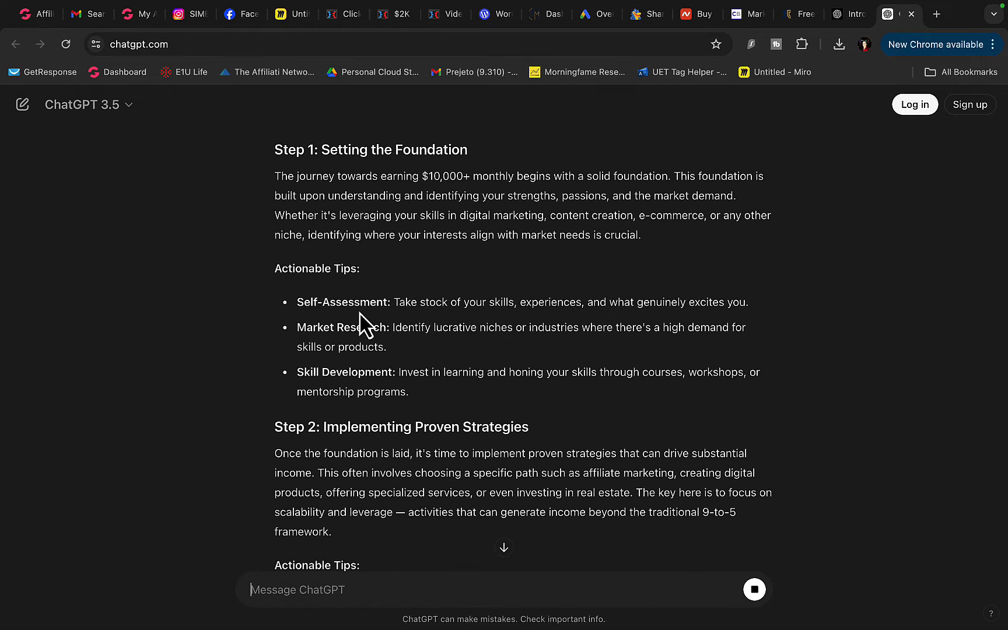
Skim the generated blog post to its conclusion and copy the complete response
{"action": "scroll", "coordinate": [359, 324], "scroll_direction": "down", "scroll_amount": 10}
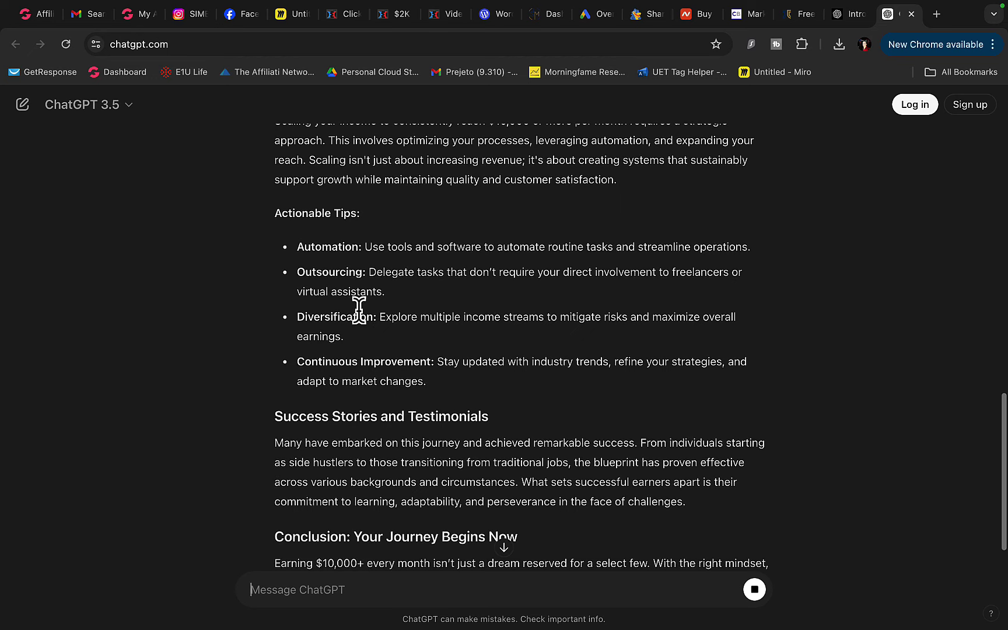
{"action": "scroll", "coordinate": [359, 309], "scroll_direction": "down", "scroll_amount": 5}
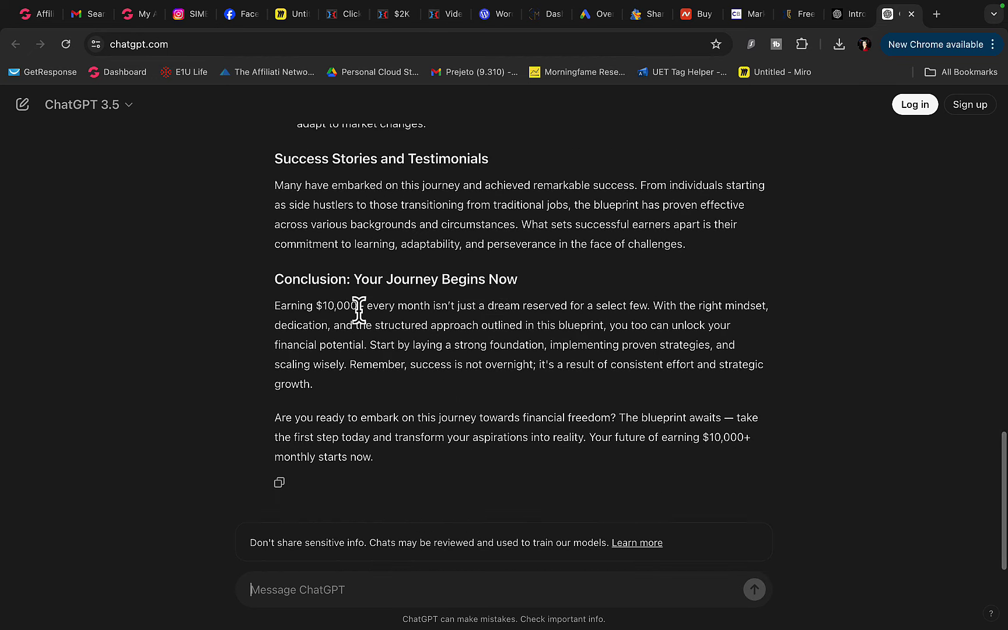
{"action": "left_click", "coordinate": [280, 480]}
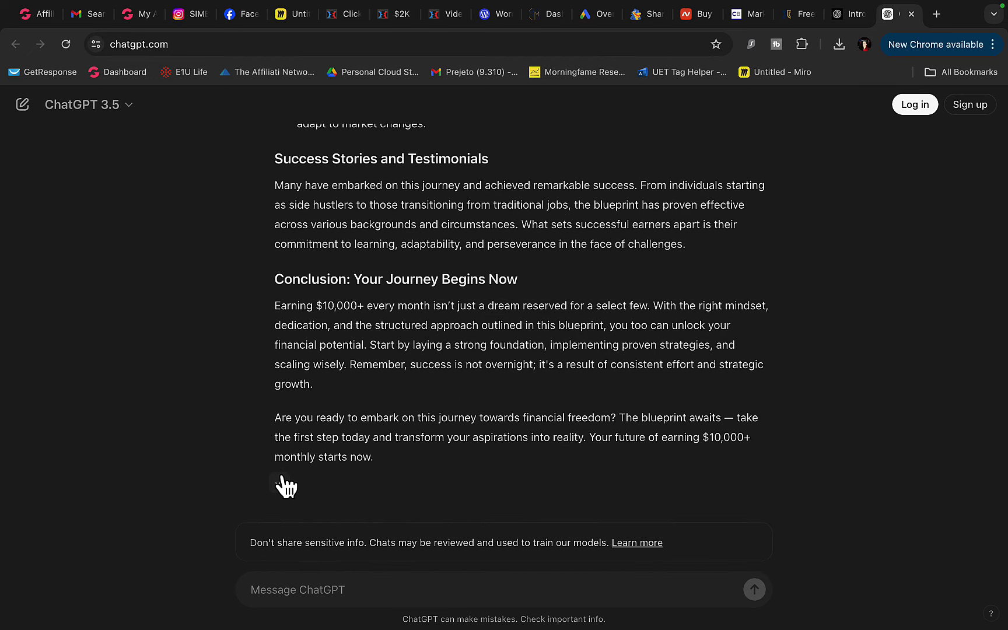
{"action": "scroll", "coordinate": [458, 315], "scroll_direction": "up", "scroll_amount": 20}
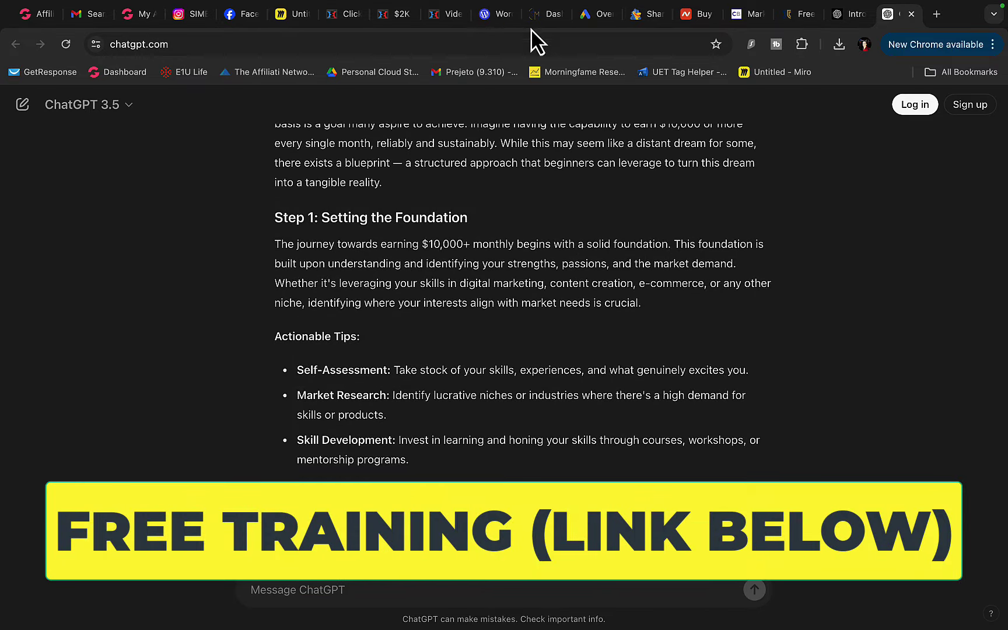
Switch to the website's WordPress admin dashboard and start a new post
{"action": "left_click", "coordinate": [495, 17]}
{"action": "left_click_drag", "start_coordinate": [194, 220], "coordinate": [469, 222]}
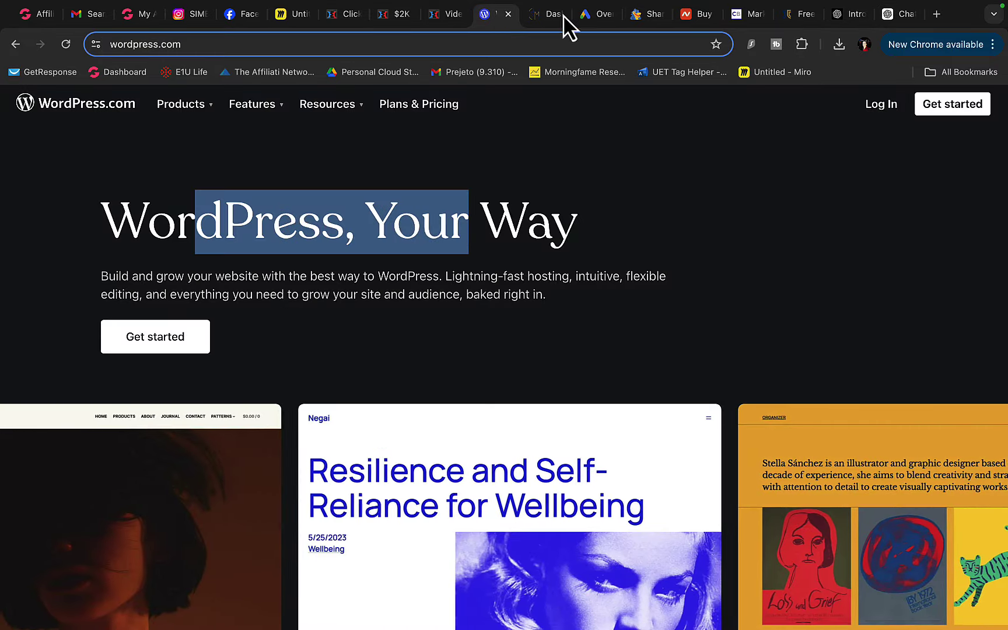
{"action": "left_click", "coordinate": [544, 17]}
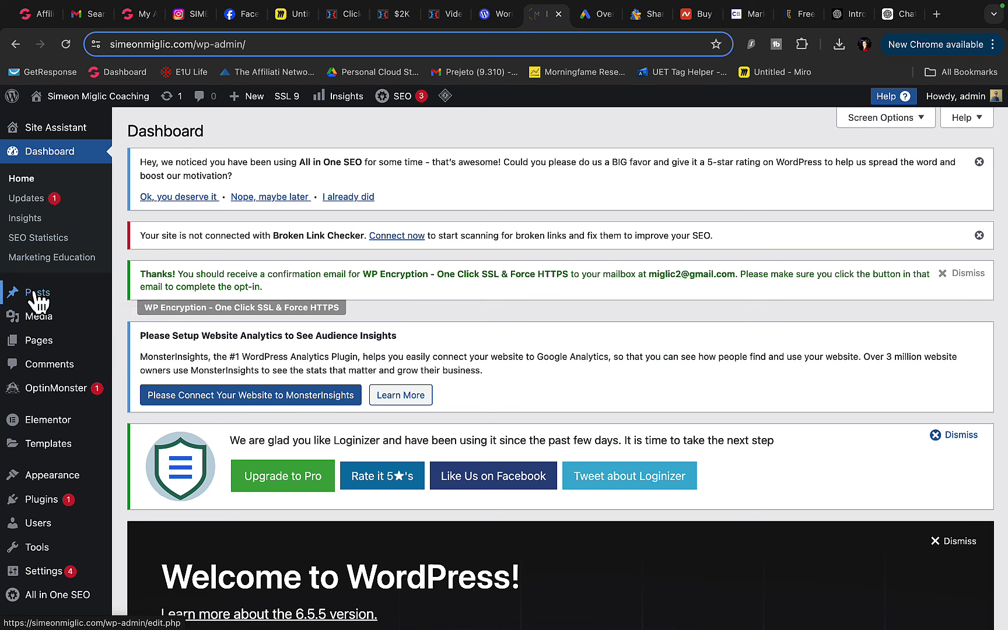
{"action": "mouse_move", "coordinate": [33, 293]}
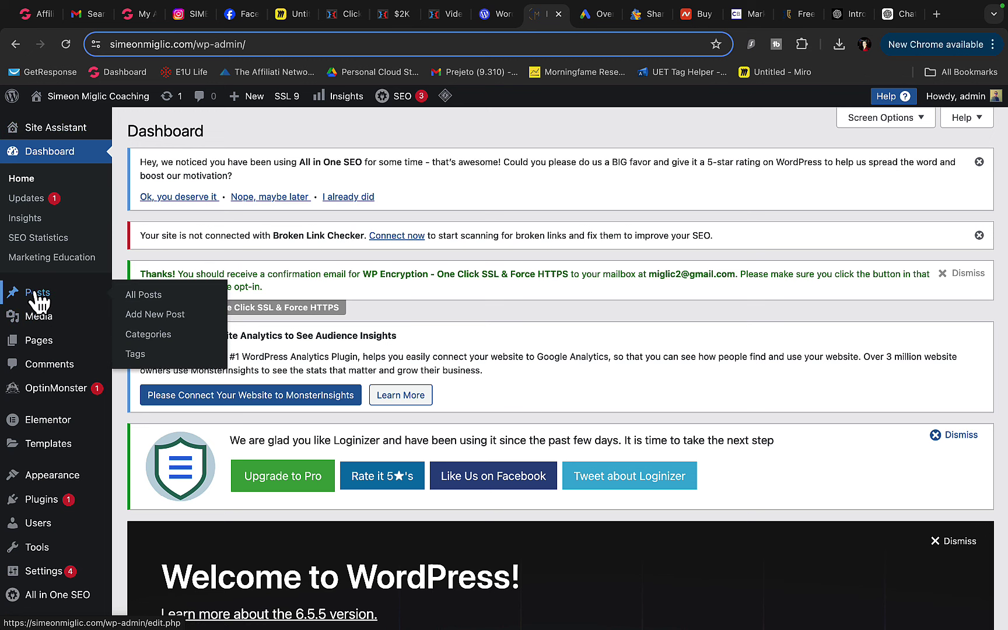
{"action": "left_click", "coordinate": [135, 318]}
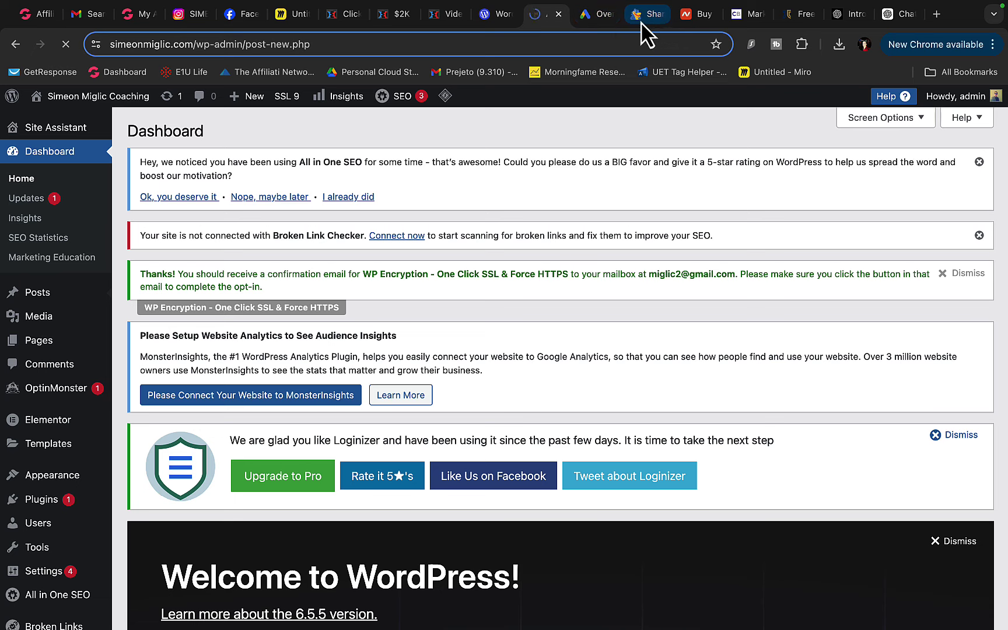
Return to ChatGPT and copy the title part "The Beginner-Friendly, 3-Step Blueprint to Earn $10,000+ Monthly"
{"action": "left_click", "coordinate": [641, 16]}
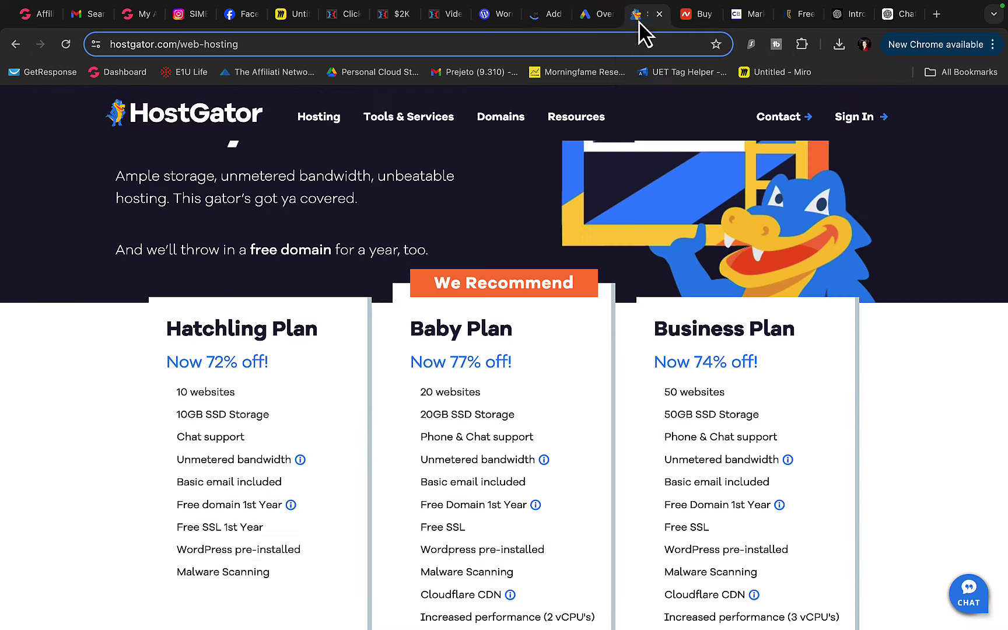
{"action": "left_click", "coordinate": [893, 18]}
{"action": "scroll", "coordinate": [435, 306], "scroll_direction": "up", "scroll_amount": 3}
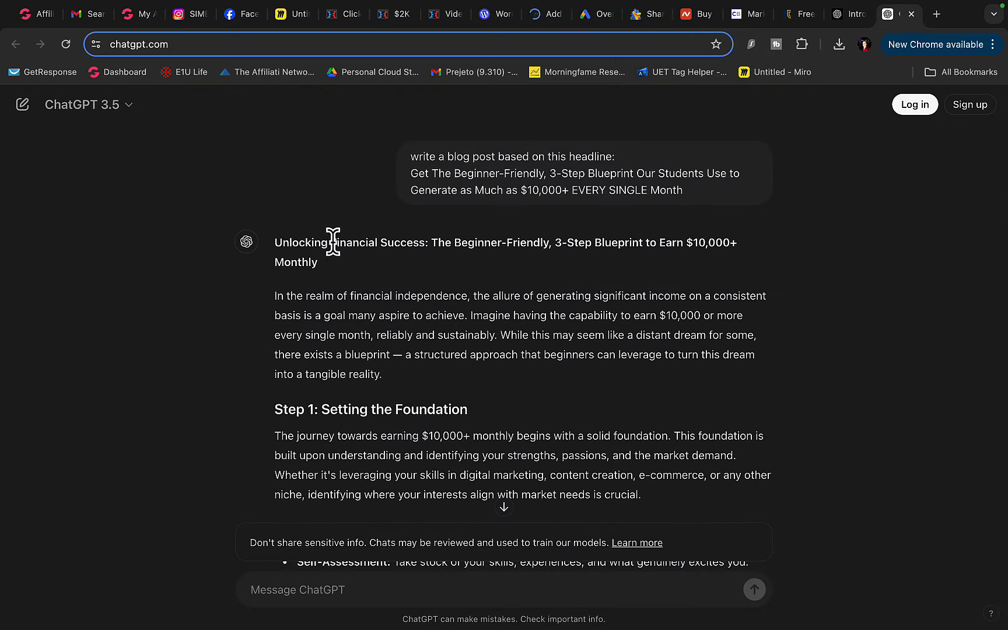
{"action": "left_click_drag", "start_coordinate": [432, 241], "coordinate": [637, 261]}
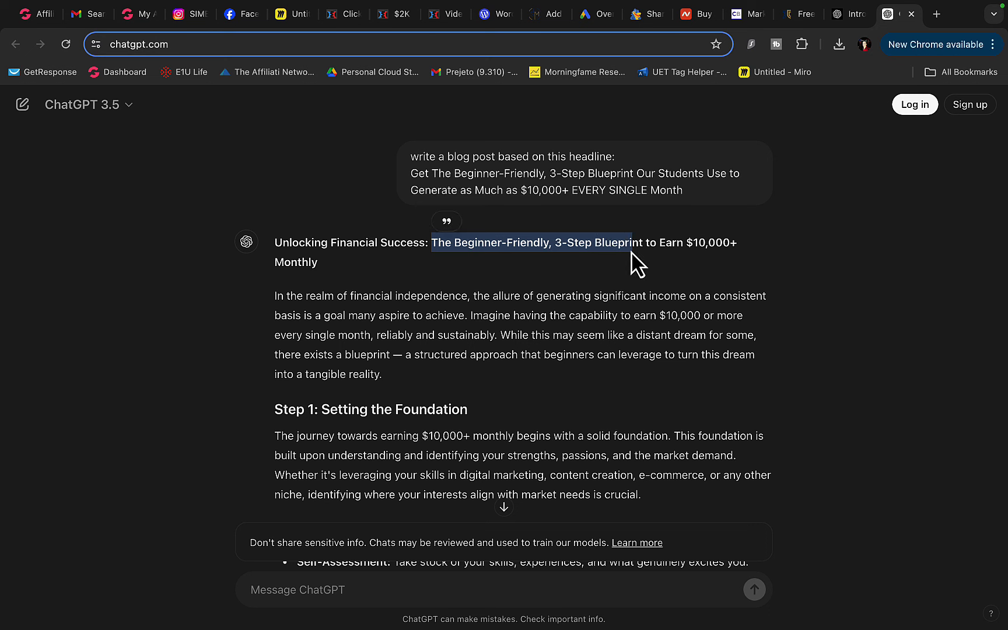
{"action": "left_click_drag", "start_coordinate": [574, 244], "coordinate": [704, 270]}
{"action": "left_click", "coordinate": [582, 264]}
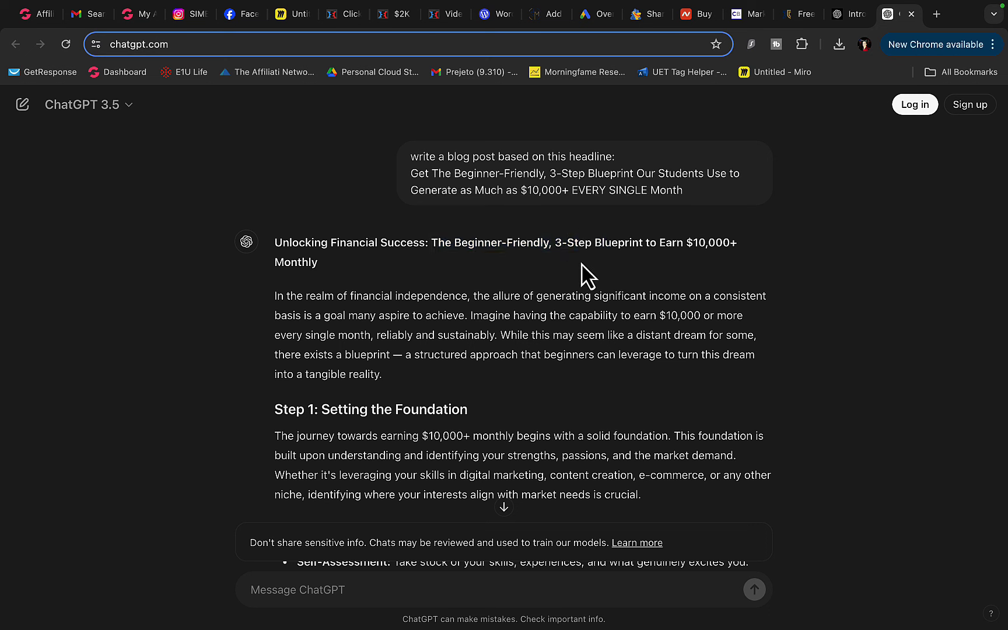
{"action": "left_click_drag", "start_coordinate": [438, 247], "coordinate": [443, 266]}
{"action": "key", "text": "super+c"}
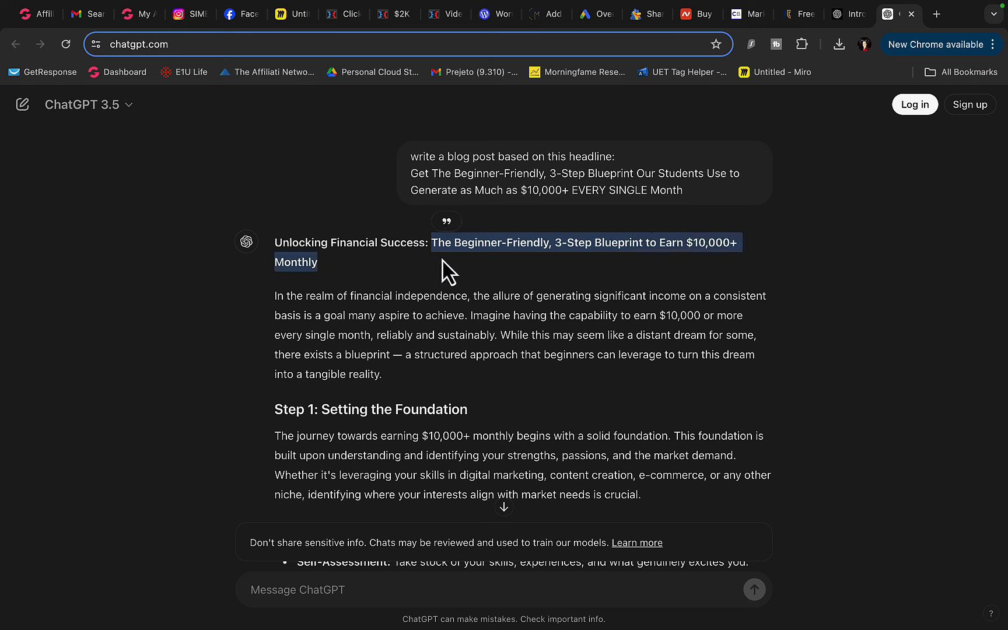
In the new WordPress post, dismiss the design library and paste the copied text as the post title
{"action": "left_click", "coordinate": [546, 16]}
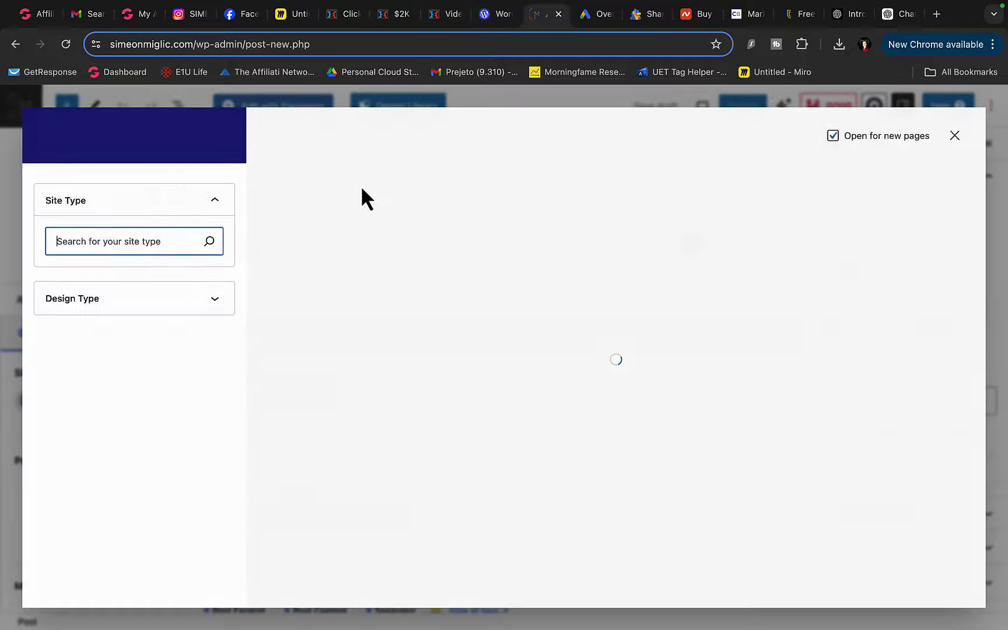
{"action": "left_click", "coordinate": [955, 135]}
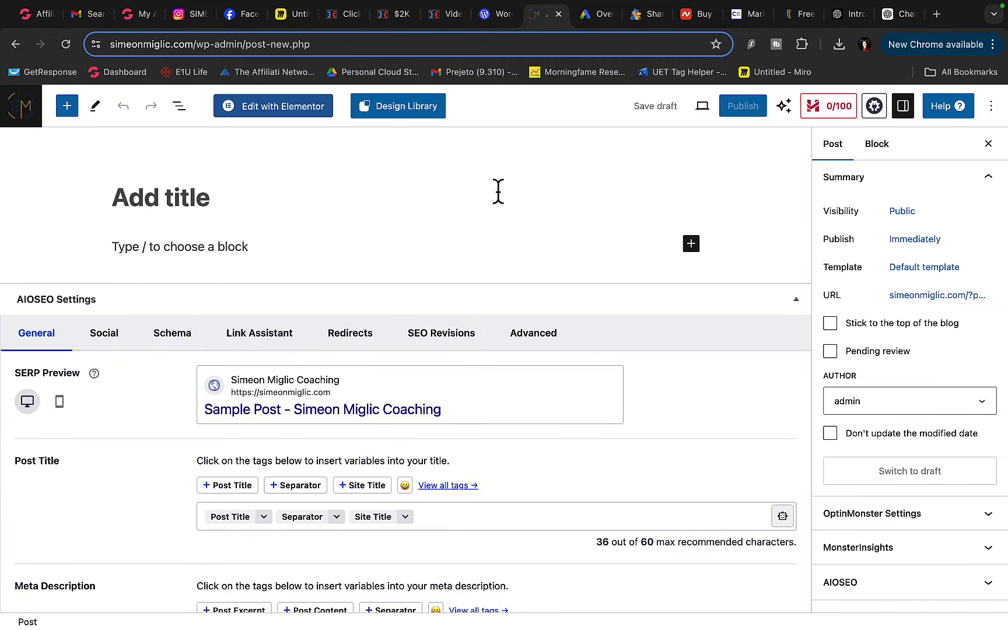
{"action": "key", "text": "super+v"}
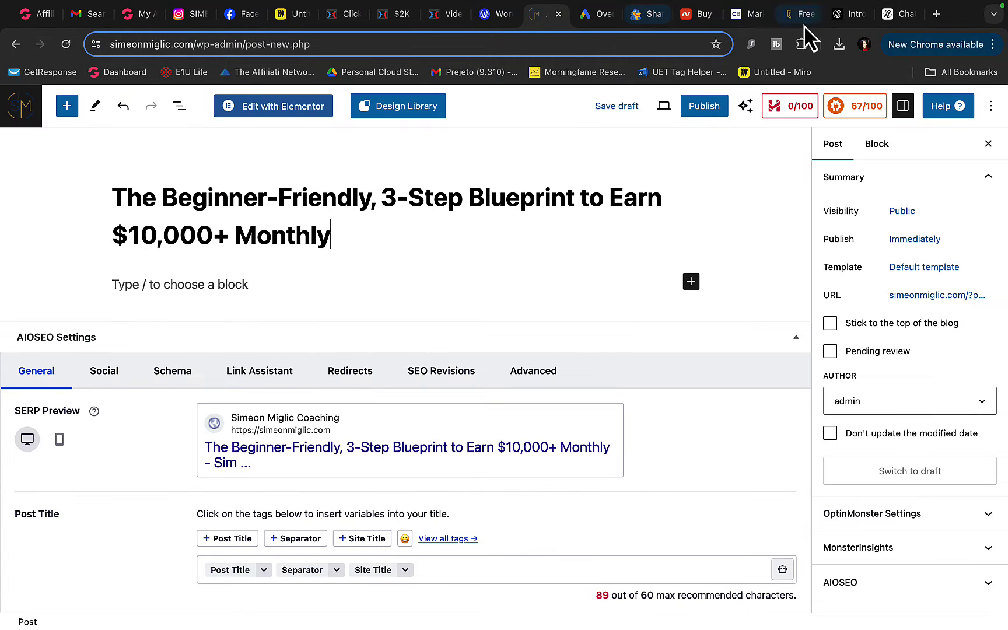
Copy the full blog post response in ChatGPT and return to the WordPress post editor
{"action": "left_click", "coordinate": [905, 17]}
{"action": "scroll", "coordinate": [282, 330], "scroll_direction": "down", "scroll_amount": 15}
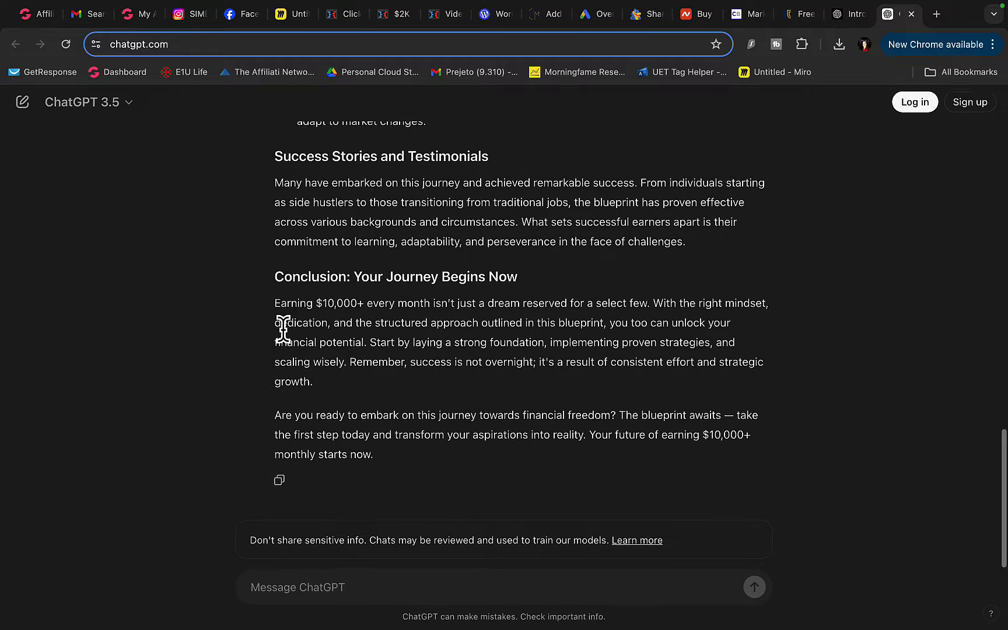
{"action": "left_click", "coordinate": [280, 484]}
{"action": "left_click", "coordinate": [549, 17]}
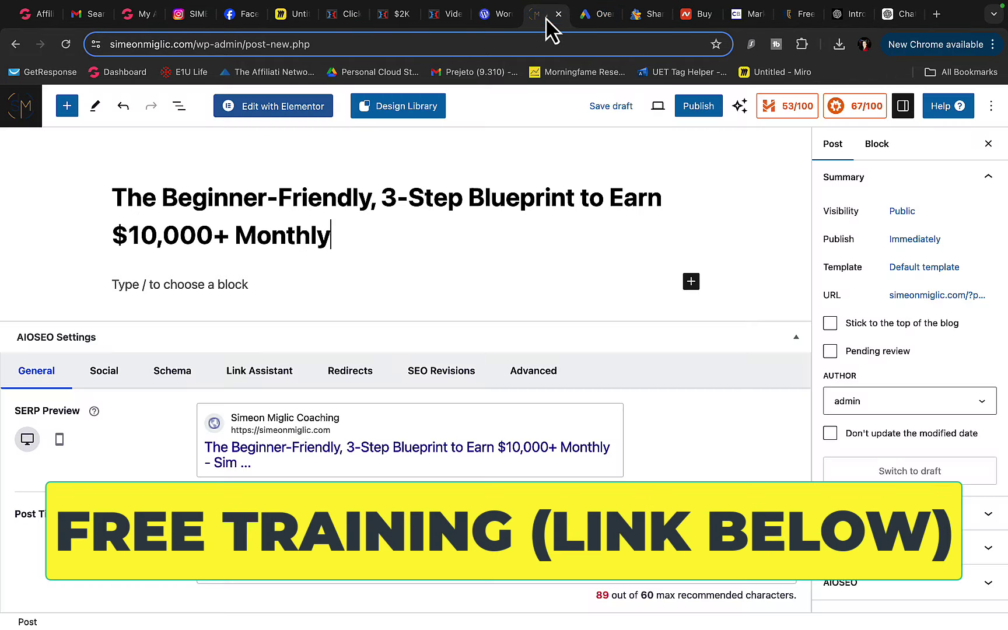
Open the new post for editing with Elementor
{"action": "scroll", "coordinate": [303, 429], "scroll_direction": "down", "scroll_amount": 1}
{"action": "scroll", "coordinate": [304, 429], "scroll_direction": "down", "scroll_amount": 2}
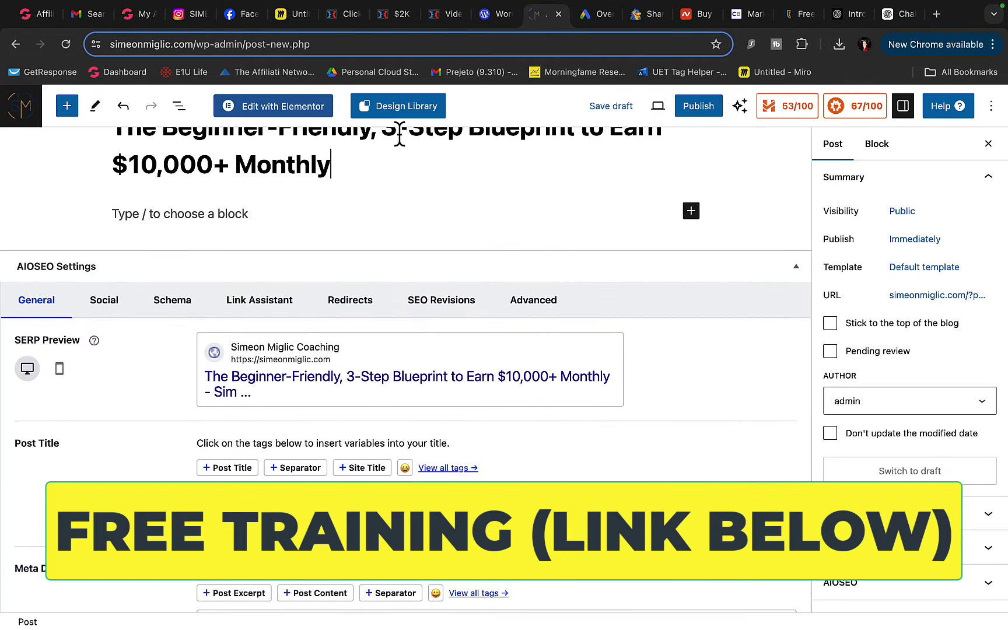
{"action": "left_click", "coordinate": [273, 108]}
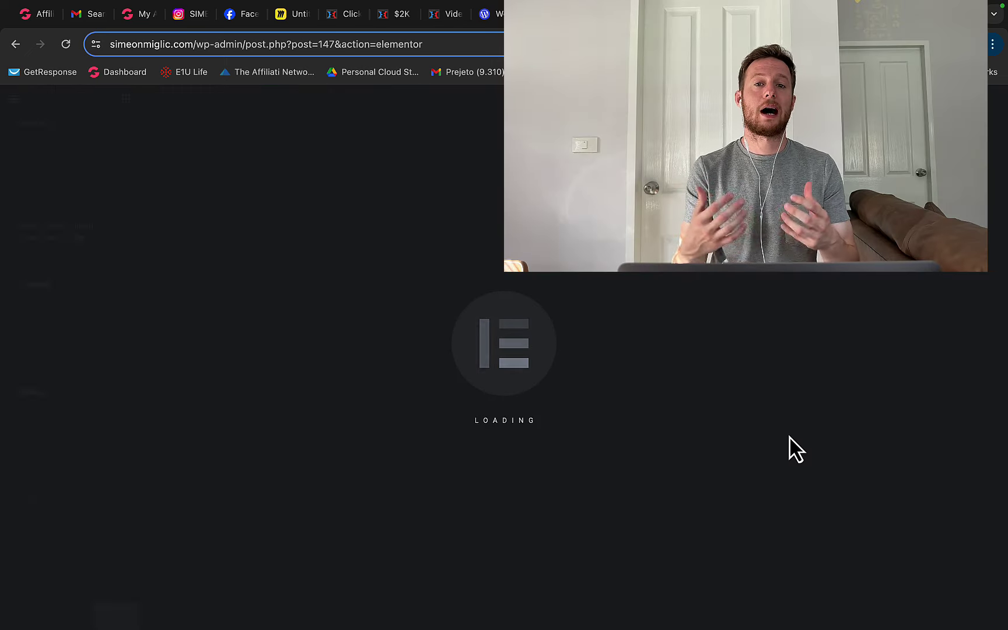
{"action": "scroll", "coordinate": [794, 448], "scroll_direction": "down", "scroll_amount": 15}
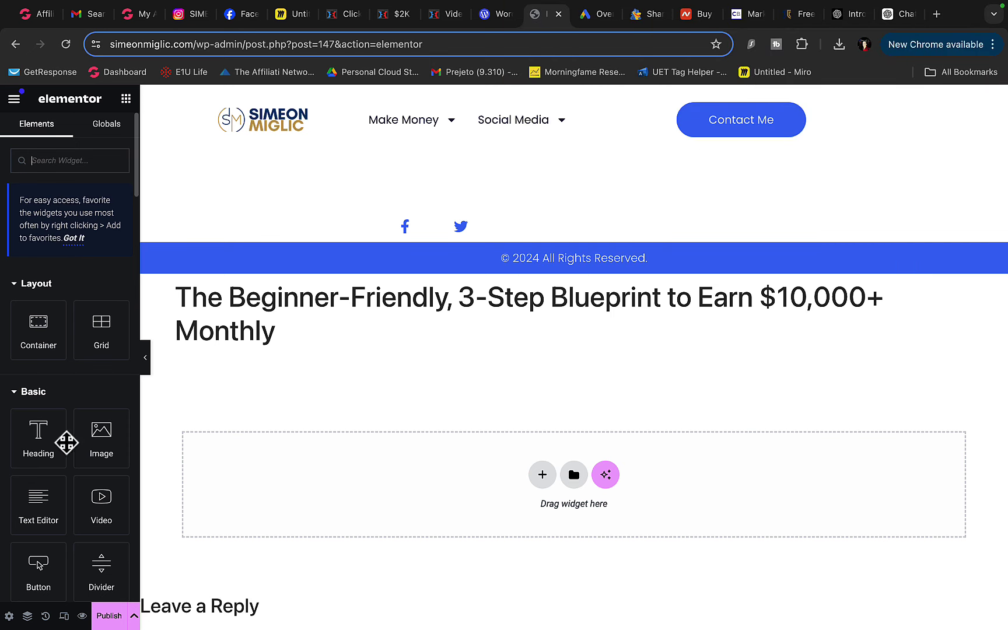
Add a Text Editor widget below the post title and replace its placeholder text with the copied blog post
{"action": "left_click_drag", "start_coordinate": [38, 502], "coordinate": [360, 495]}
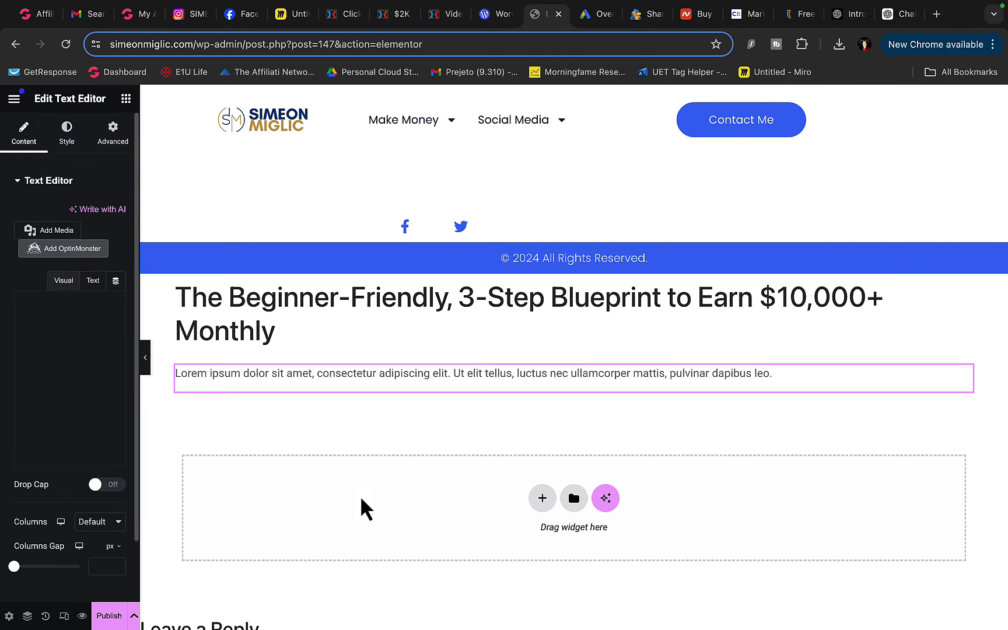
{"action": "triple_click", "coordinate": [310, 373]}
{"action": "left_click", "coordinate": [74, 427]}
{"action": "triple_click", "coordinate": [76, 423]}
{"action": "key", "text": "super+v"}
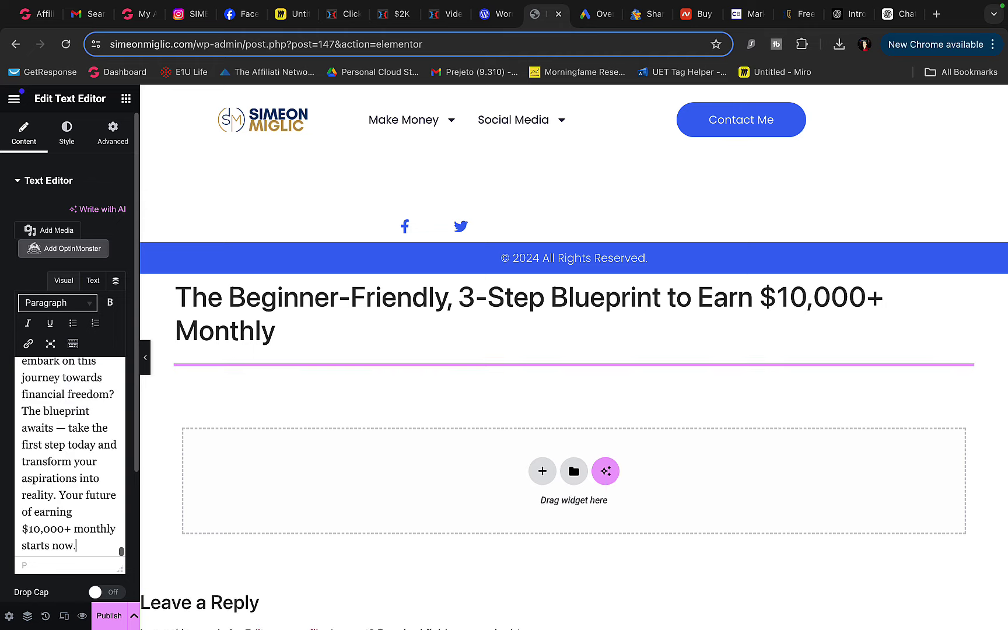
{"action": "scroll", "coordinate": [214, 440], "scroll_direction": "down", "scroll_amount": 5}
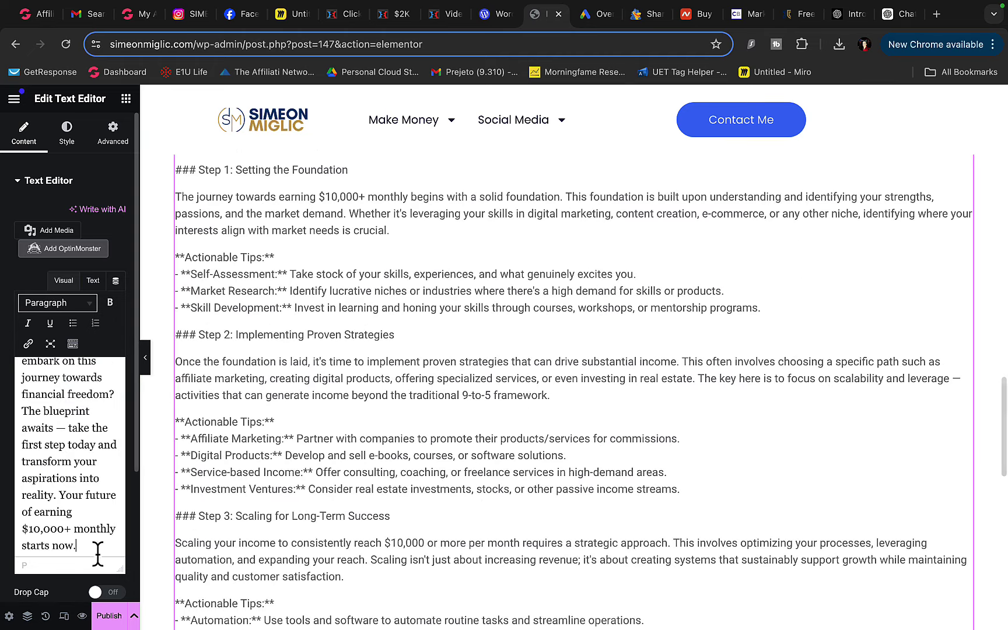
Try the Heading 4 format on the whole blog text and restore it to Paragraph
{"action": "left_click_drag", "start_coordinate": [97, 548], "coordinate": [16, 230]}
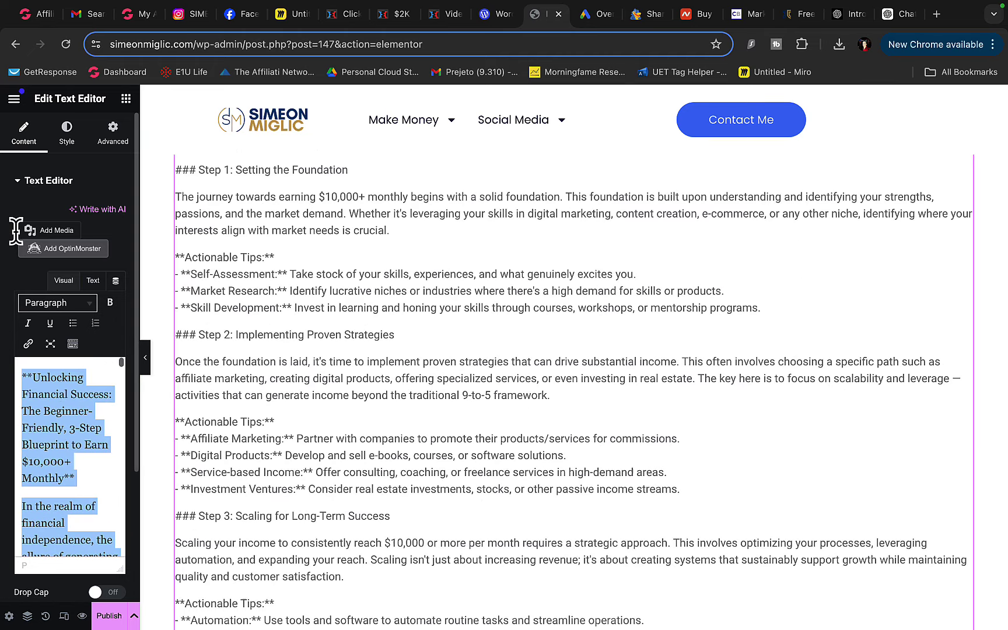
{"action": "left_click", "coordinate": [83, 304]}
{"action": "left_click", "coordinate": [108, 424]}
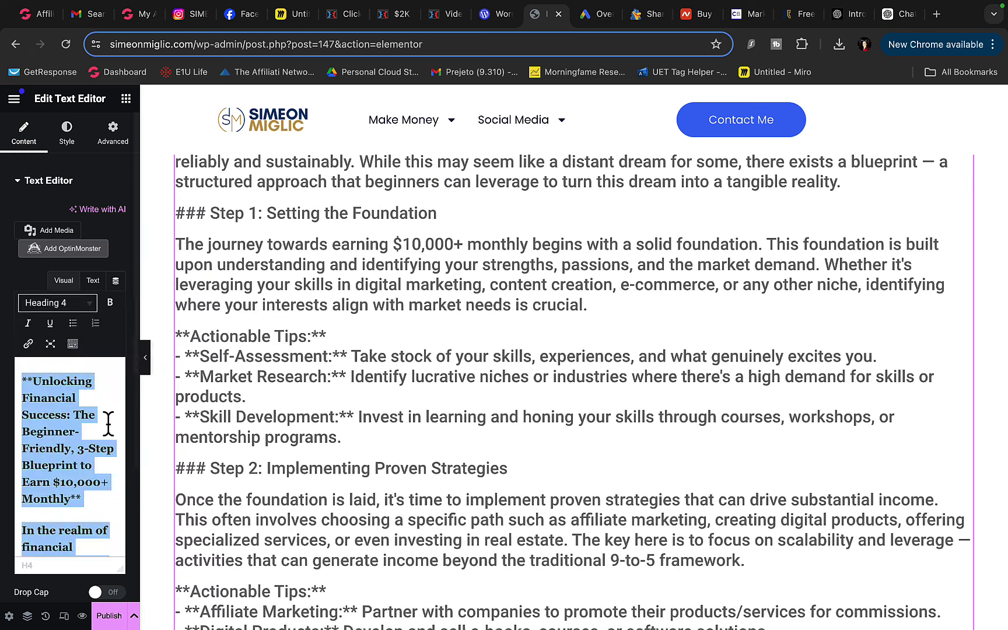
{"action": "left_click", "coordinate": [82, 306]}
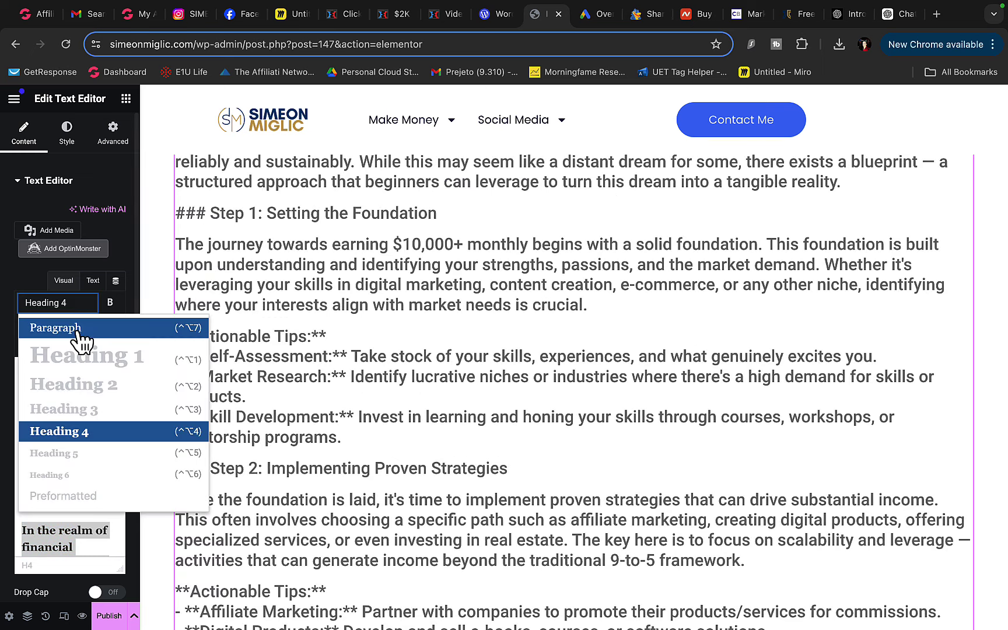
{"action": "left_click", "coordinate": [81, 329]}
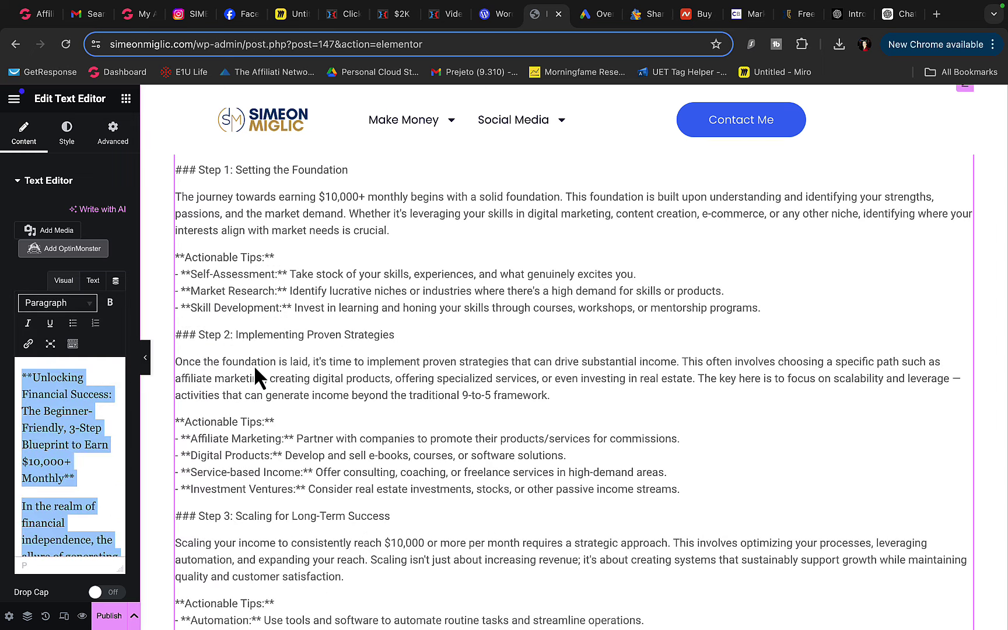
Insert blank lines after the closing paragraph at the end of the blog text
{"action": "scroll", "coordinate": [254, 365], "scroll_direction": "up", "scroll_amount": 3}
{"action": "scroll", "coordinate": [265, 334], "scroll_direction": "down", "scroll_amount": 1}
{"action": "scroll", "coordinate": [265, 334], "scroll_direction": "down", "scroll_amount": 10}
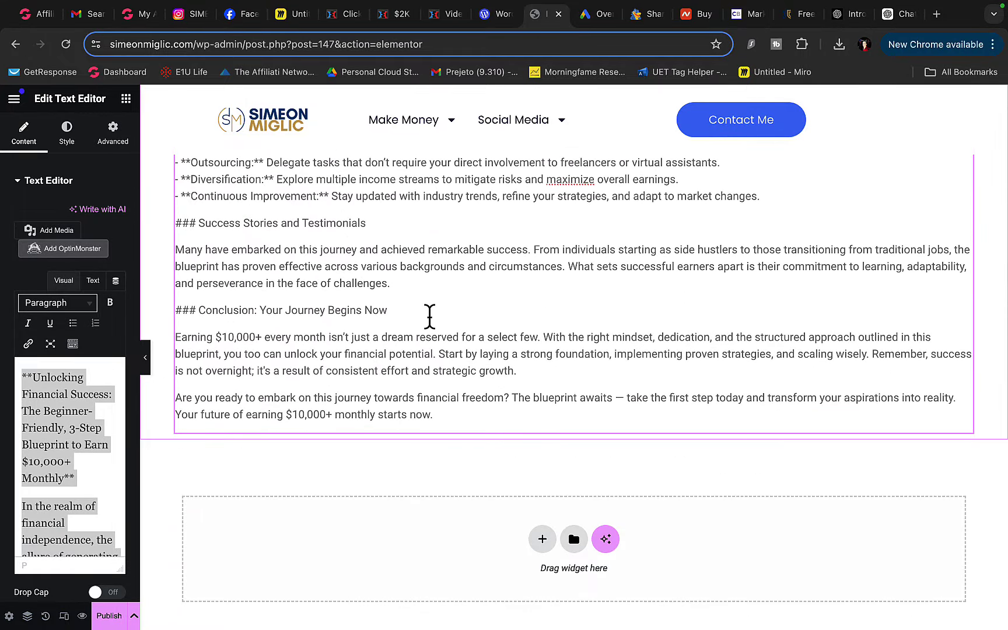
{"action": "key", "text": "Return"}
{"action": "key", "text": "Return"}
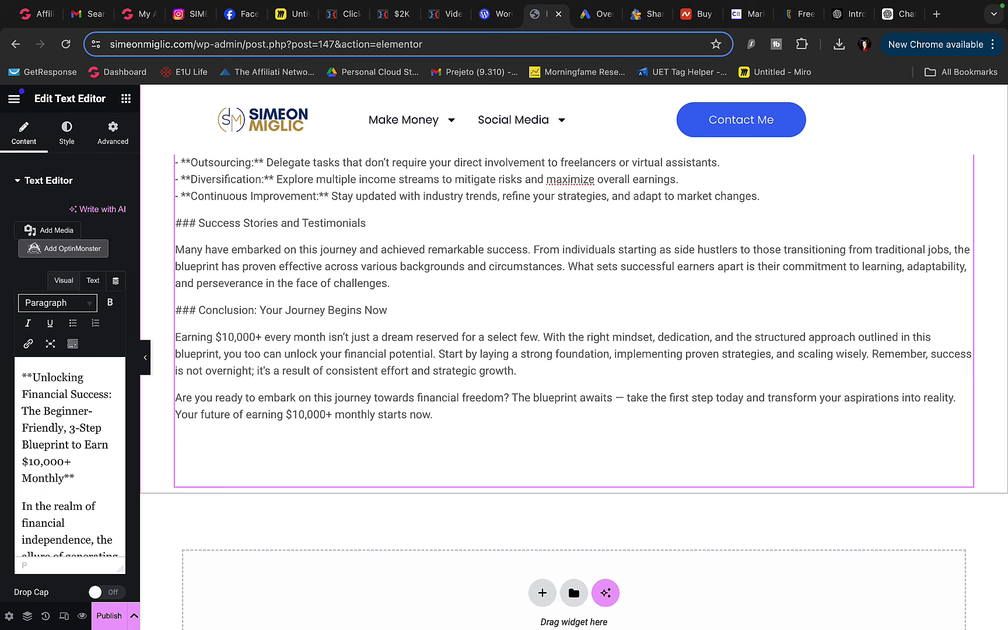
{"action": "type", "text": "C"}
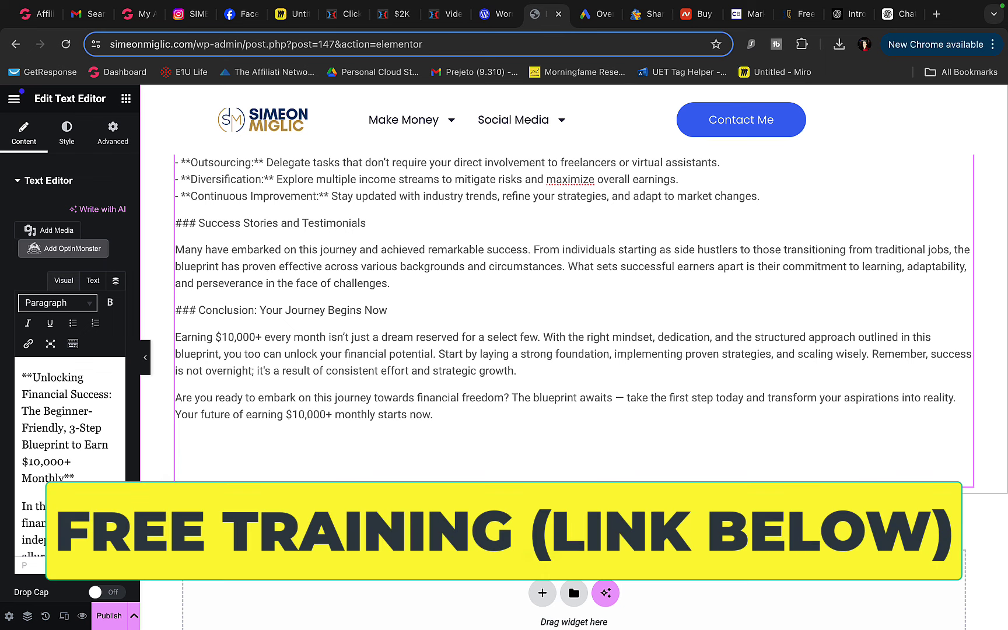
{"action": "scroll", "coordinate": [95, 518], "scroll_direction": "down", "scroll_amount": 20}
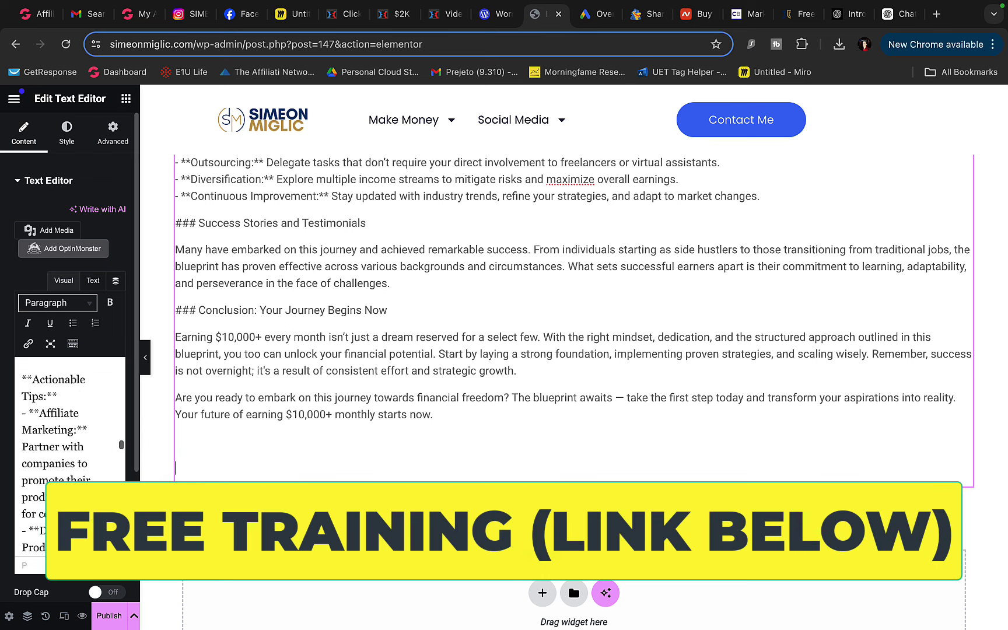
{"action": "left_click", "coordinate": [96, 501]}
{"action": "key", "text": "Return"}
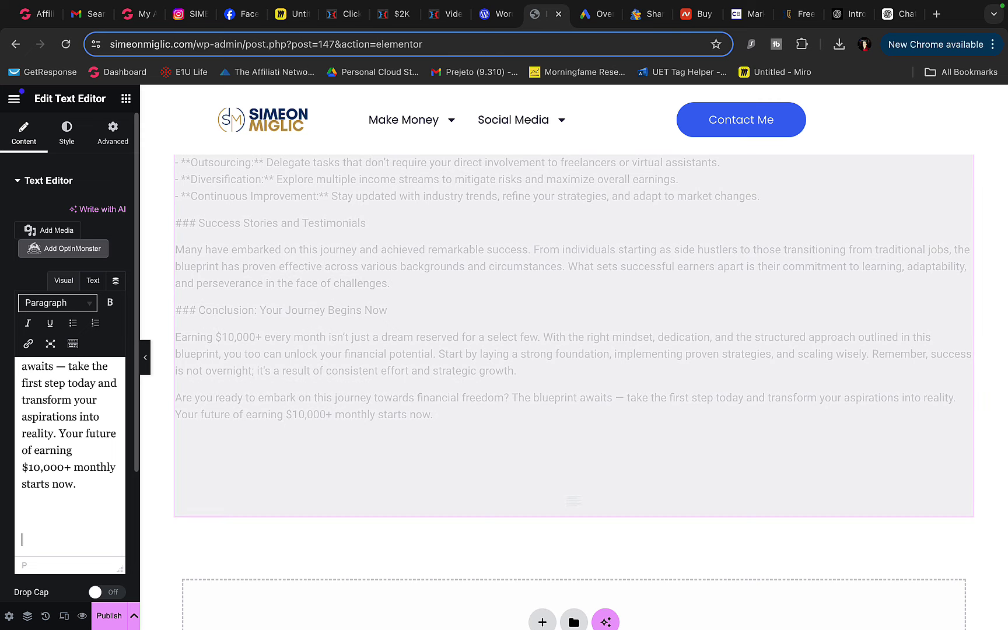
Add the call-to-action line "Click Here To Register For a Free Training" at the end of the blog text
{"action": "type", "text": "cLlCK"}
{"action": "key", "text": "BackSpace"}
{"action": "key", "text": "BackSpace"}
{"action": "key", "text": "BackSpace"}
{"action": "key", "text": "BackSpace"}
{"action": "key", "text": "BackSpace"}
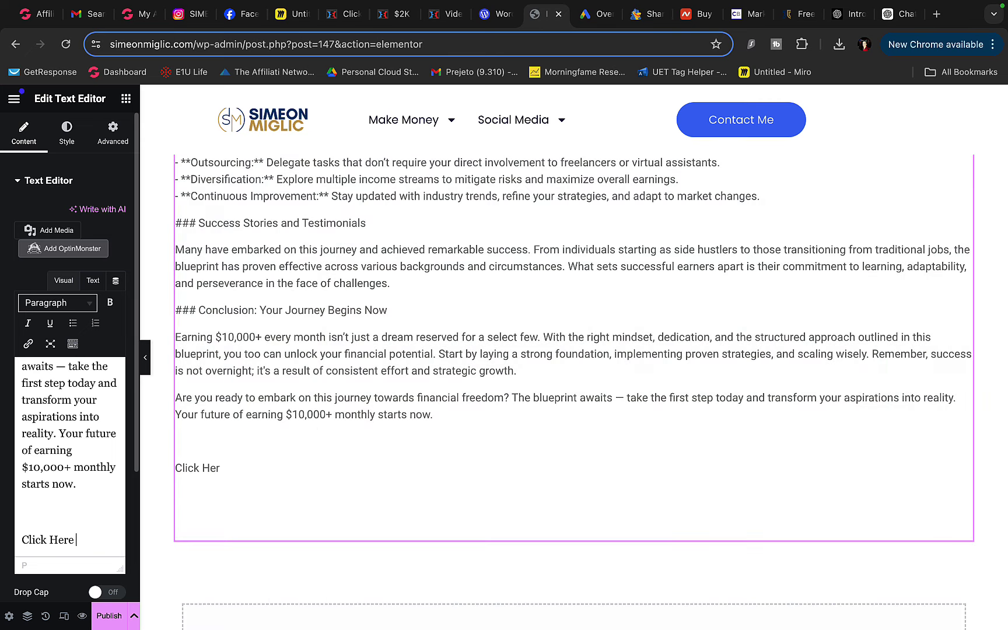
{"action": "type", "text": "Click Here To Register For"}
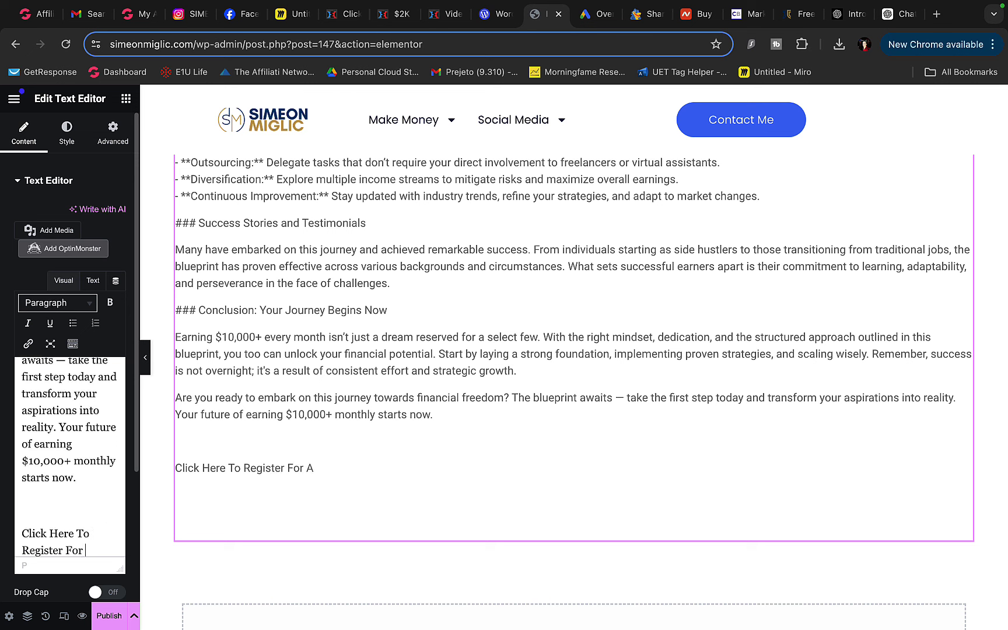
{"action": "type", "text": "er For a Free Training"}
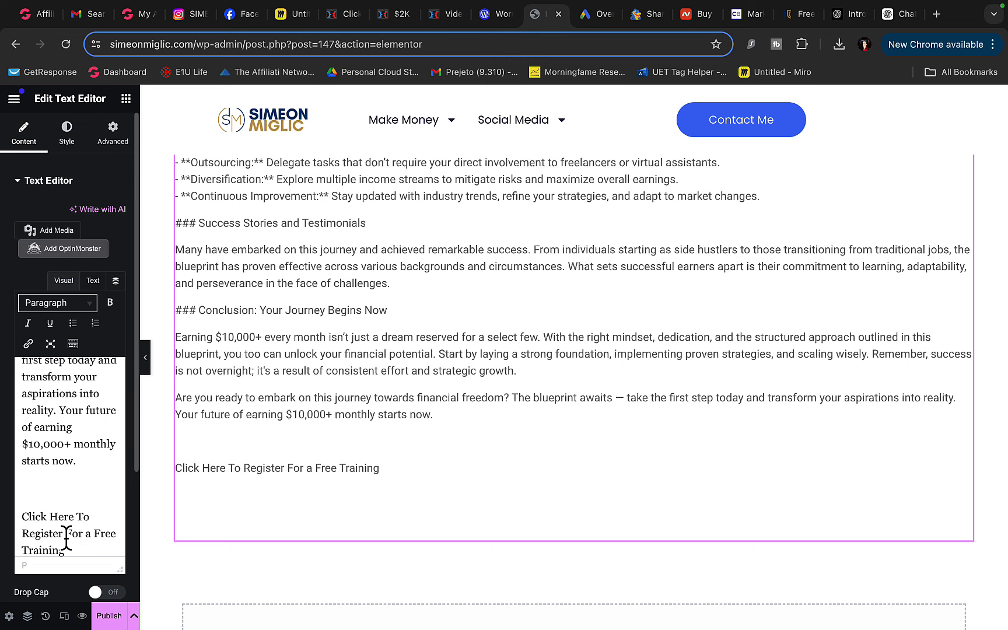
{"action": "scroll", "coordinate": [66, 540], "scroll_direction": "down", "scroll_amount": 2}
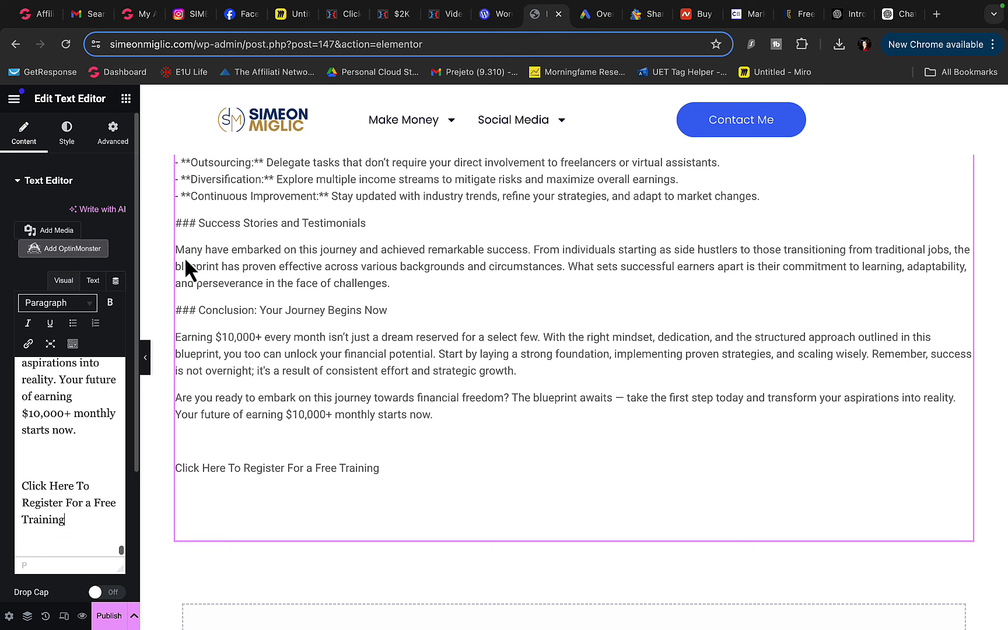
Switch to the ClickBank marketplace and generate a HopLink for the Super Affiliate System offer using the account's affiliate nickname
{"action": "left_click", "coordinate": [746, 18]}
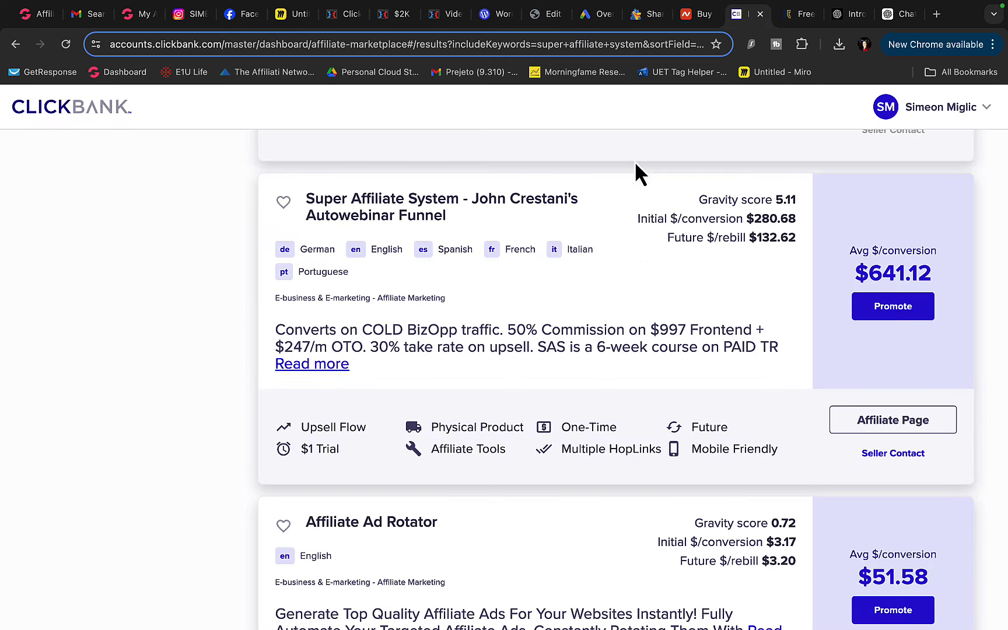
{"action": "left_click", "coordinate": [876, 309]}
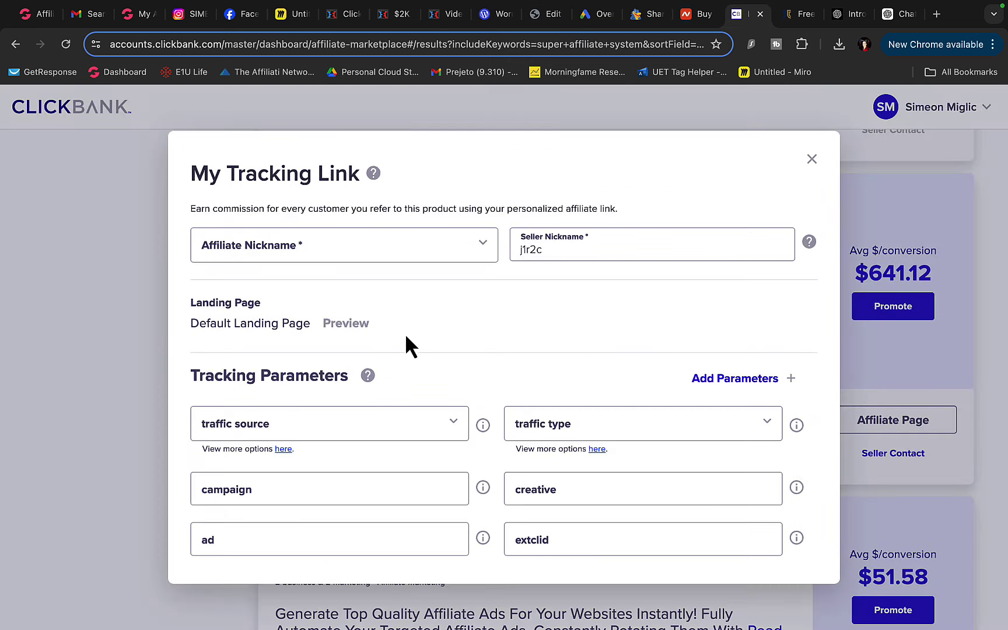
{"action": "left_click", "coordinate": [345, 248]}
{"action": "left_click", "coordinate": [344, 270]}
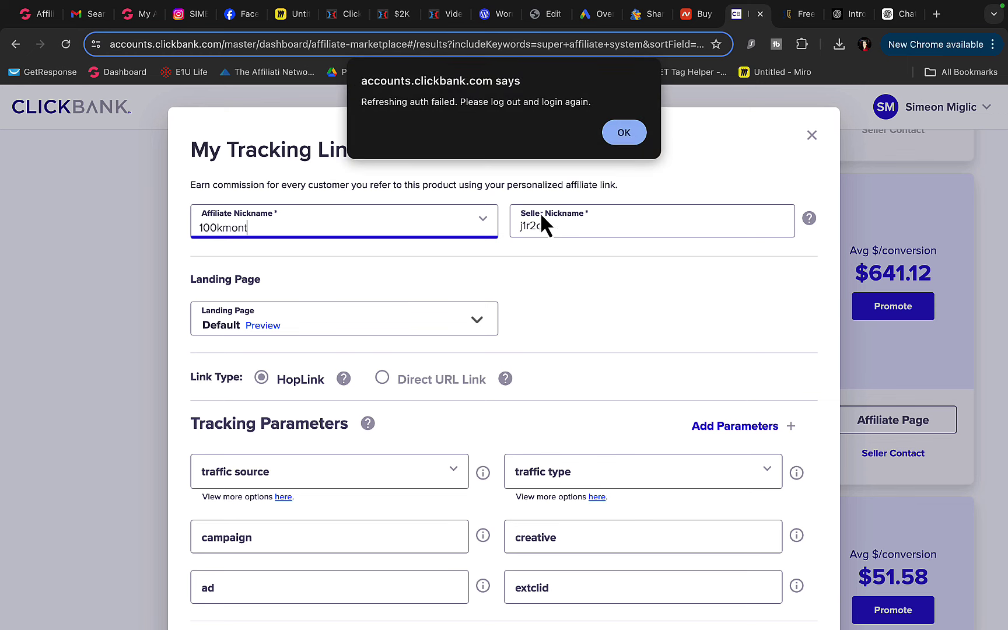
{"action": "left_click", "coordinate": [623, 133]}
{"action": "scroll", "coordinate": [586, 196], "scroll_direction": "down", "scroll_amount": 3}
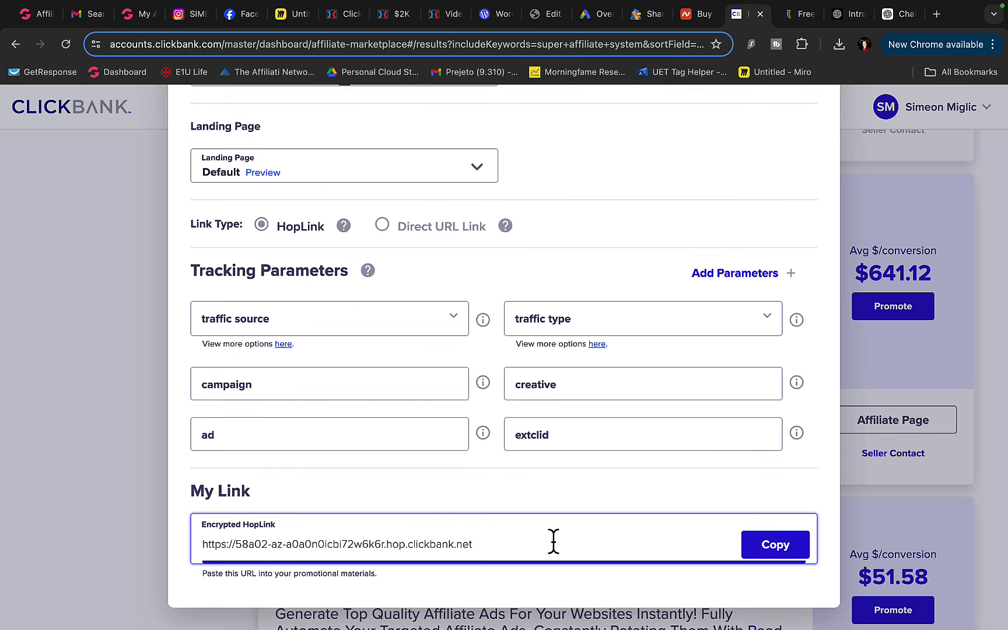
Copy the encrypted HopLink, close the tracking link dialog and return to the Elementor editor
{"action": "left_click_drag", "start_coordinate": [551, 541], "coordinate": [163, 529]}
{"action": "left_click", "coordinate": [782, 547]}
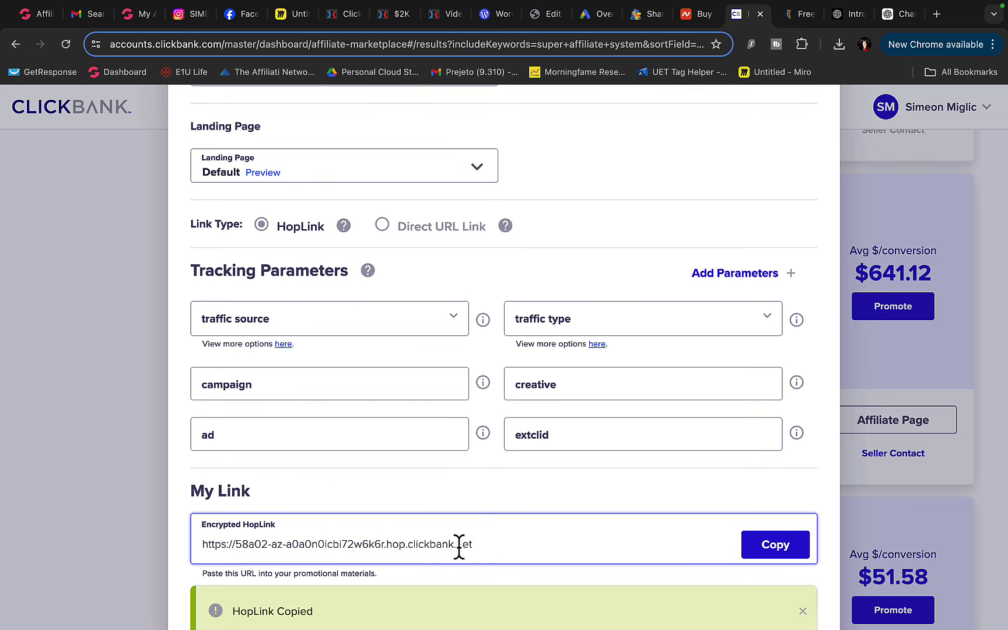
{"action": "left_click", "coordinate": [161, 204]}
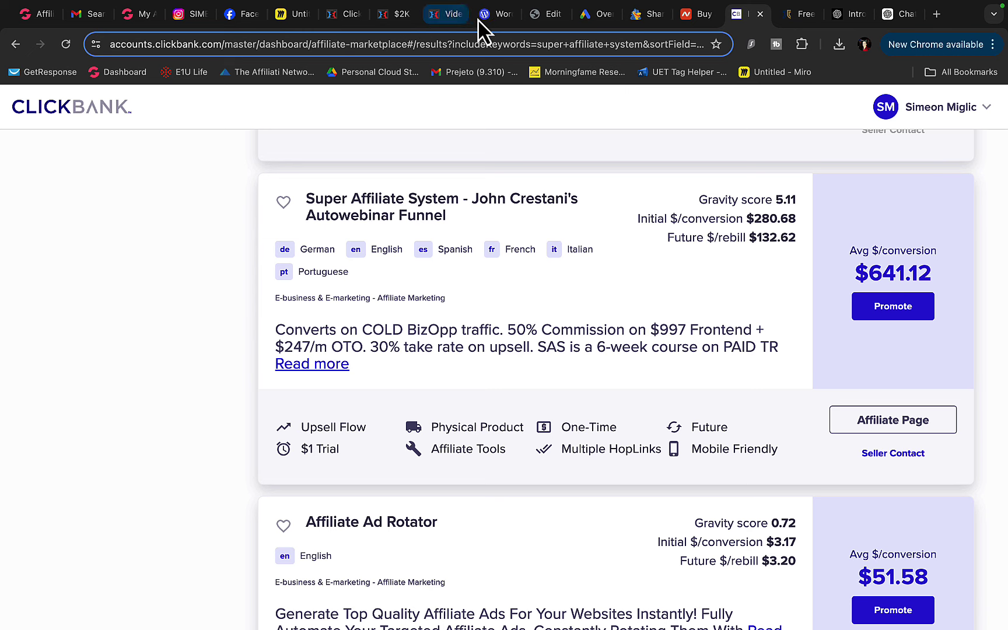
{"action": "left_click", "coordinate": [547, 13]}
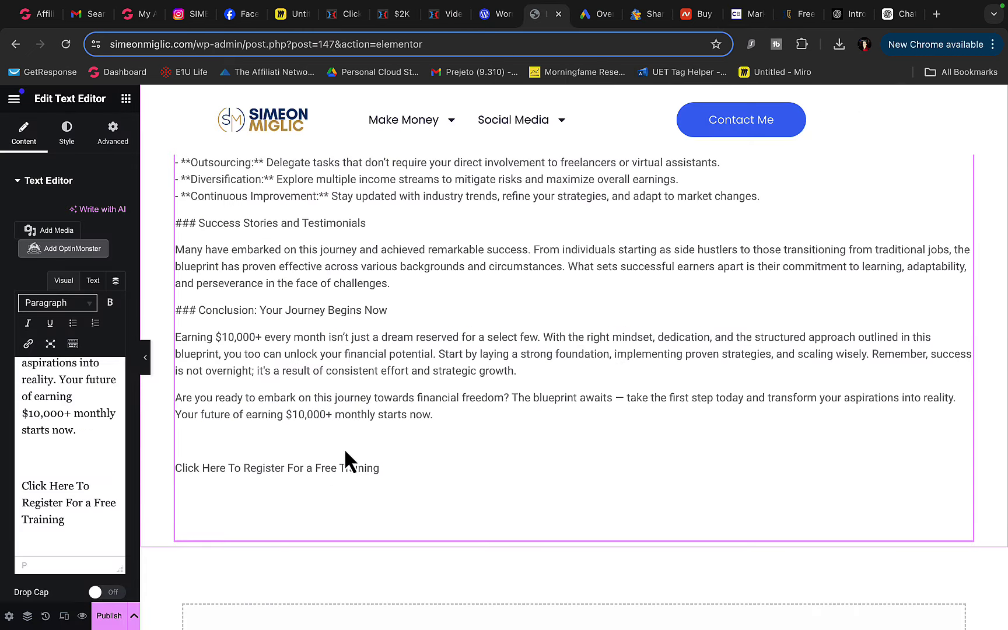
Link the "Click Here To Register For a Free Training" line to the copied HopLink
{"action": "left_click_drag", "start_coordinate": [76, 523], "coordinate": [16, 490]}
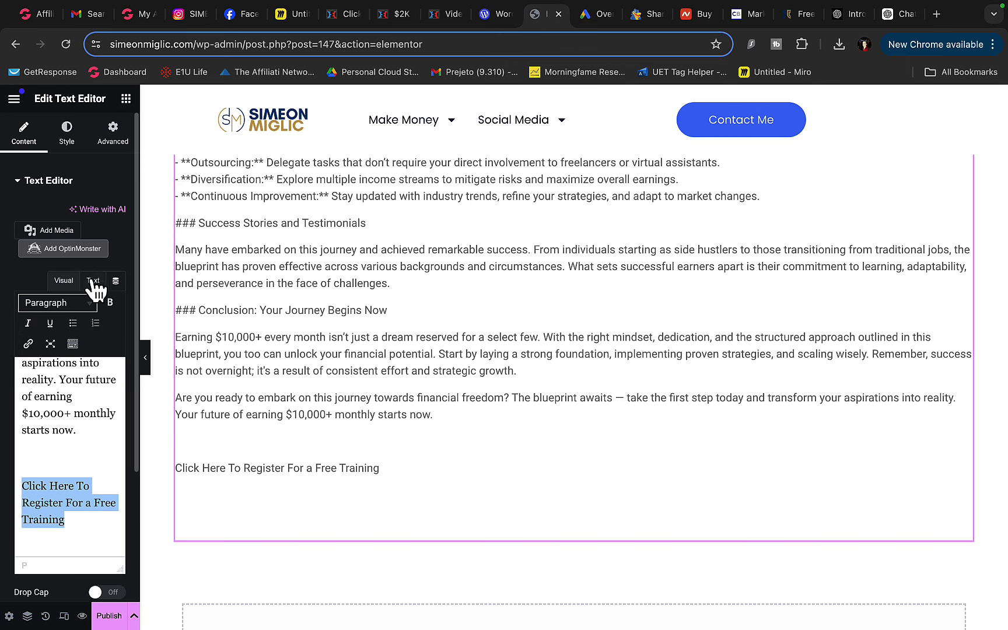
{"action": "left_click", "coordinate": [27, 343]}
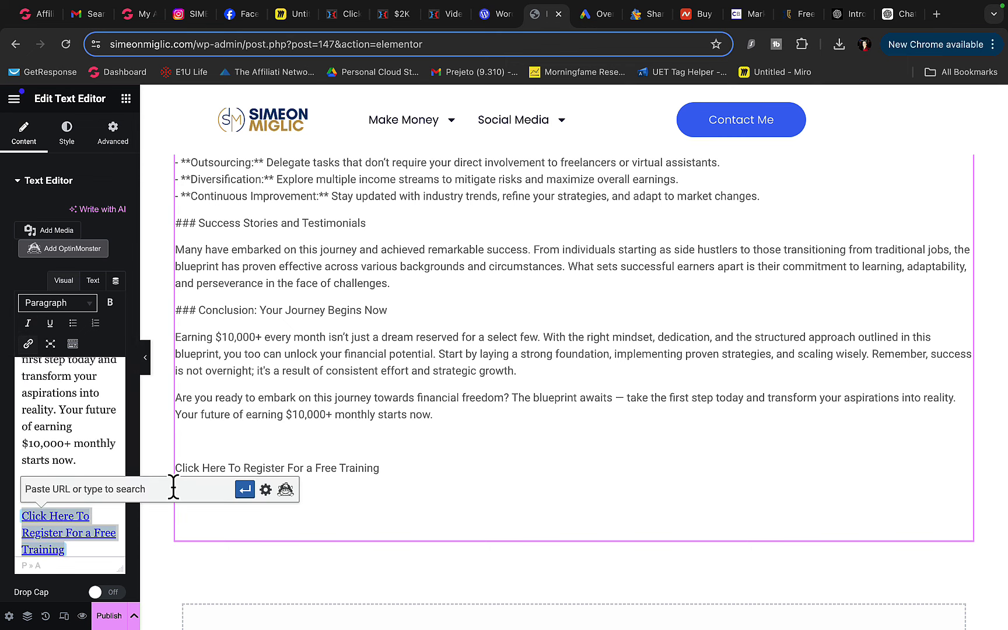
{"action": "key", "text": "ctrl+v"}
{"action": "left_click", "coordinate": [244, 488]}
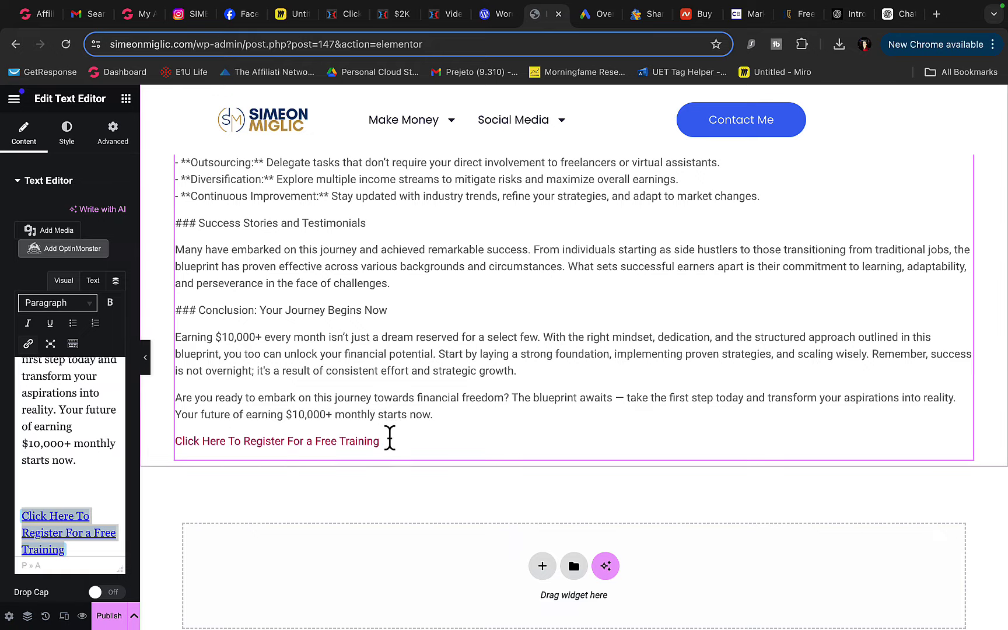
{"action": "scroll", "coordinate": [236, 443], "scroll_direction": "up", "scroll_amount": 5}
{"action": "scroll", "coordinate": [236, 443], "scroll_direction": "up", "scroll_amount": 15}
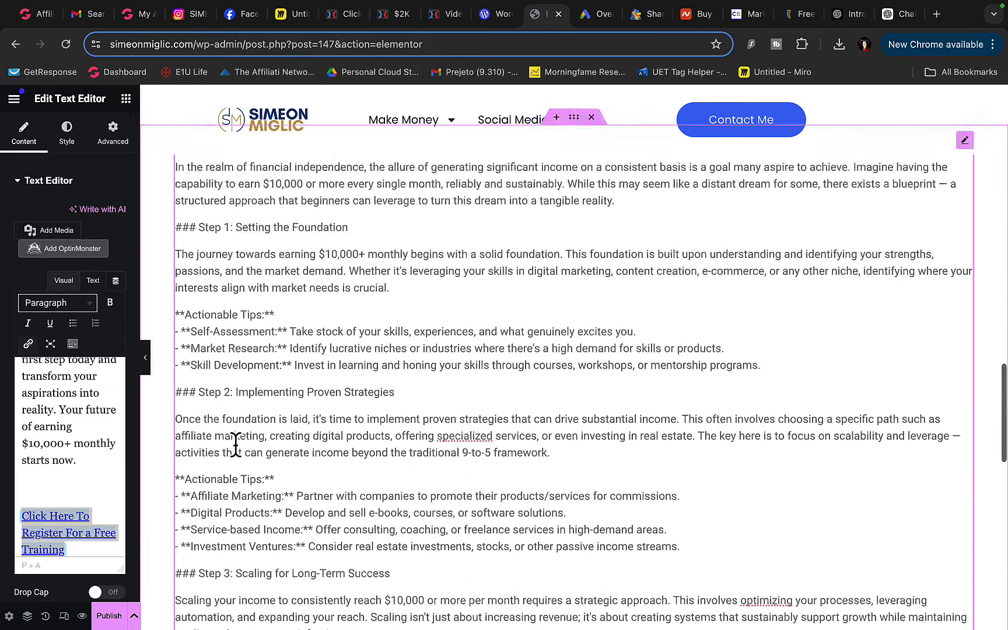
{"action": "scroll", "coordinate": [235, 444], "scroll_direction": "down", "scroll_amount": 10}
{"action": "scroll", "coordinate": [378, 352], "scroll_direction": "down", "scroll_amount": 5}
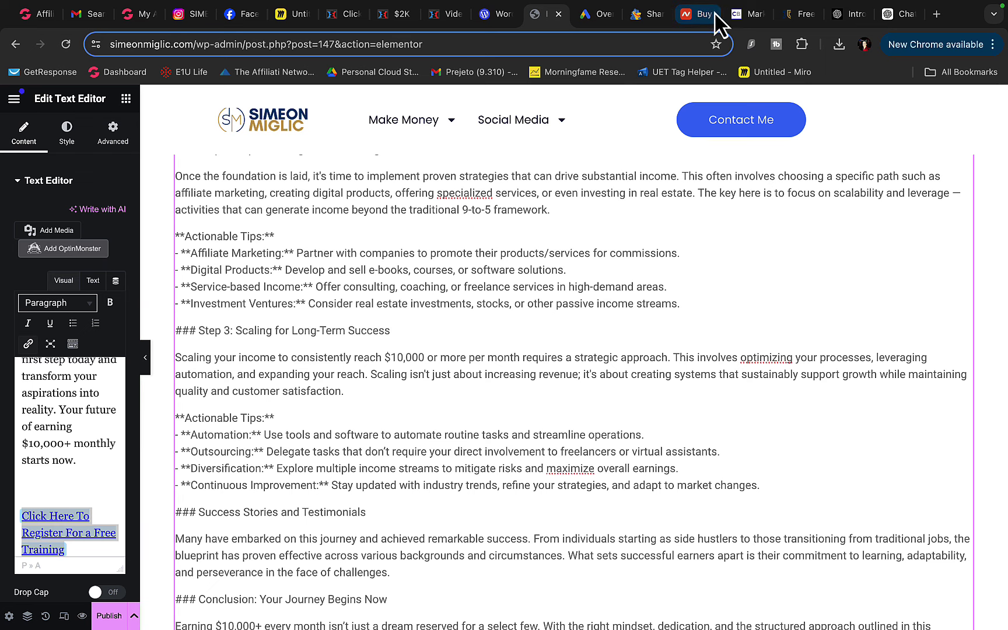
From ClickBank, open the Super Affiliate System affiliate page, examine its YouTube ad swipes and close the page
{"action": "left_click", "coordinate": [743, 22]}
{"action": "left_click", "coordinate": [887, 419]}
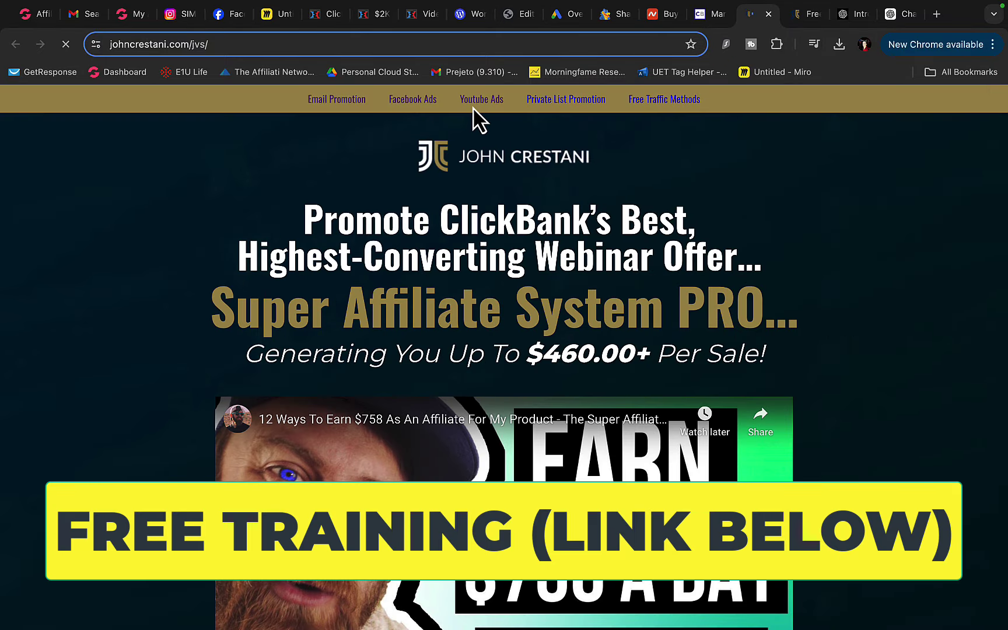
{"action": "left_click", "coordinate": [485, 105]}
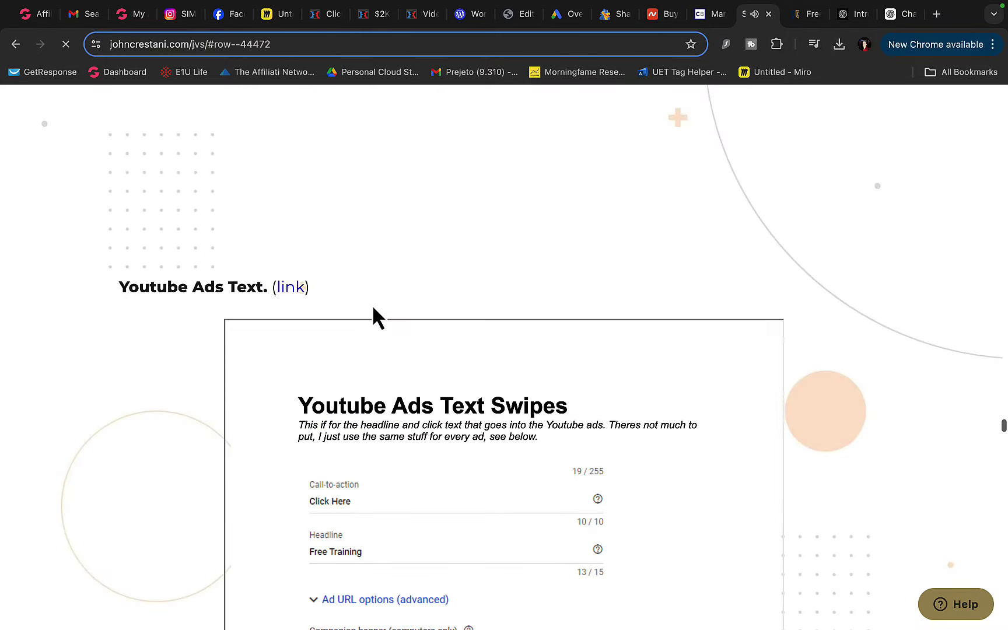
{"action": "left_click_drag", "start_coordinate": [299, 175], "coordinate": [717, 191]}
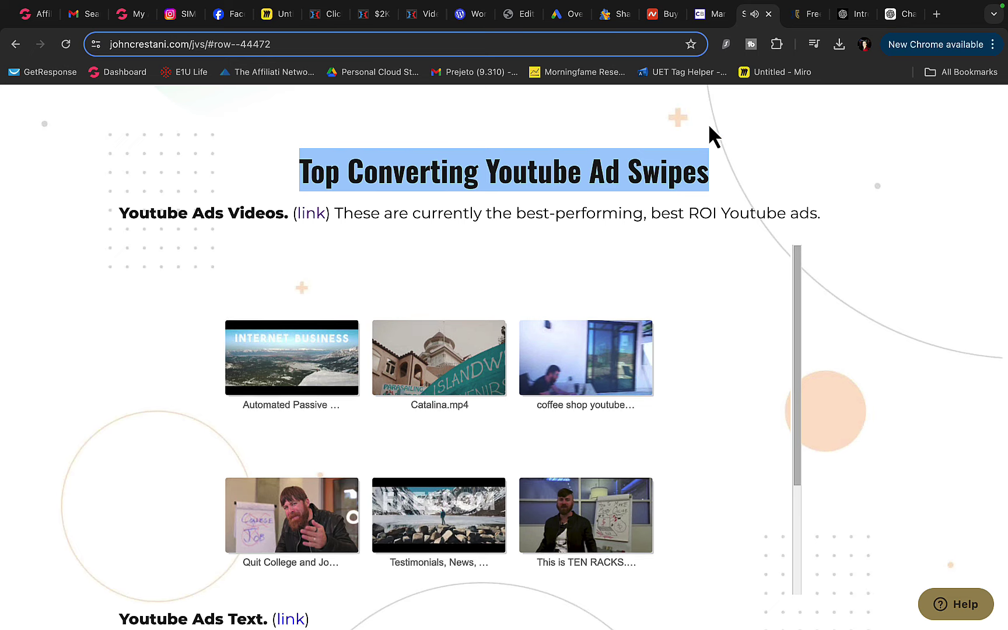
{"action": "key", "text": "ctrl+w"}
Switch to Google Ads and start a new campaign without a goal's guidance
{"action": "left_click", "coordinate": [267, 14]}
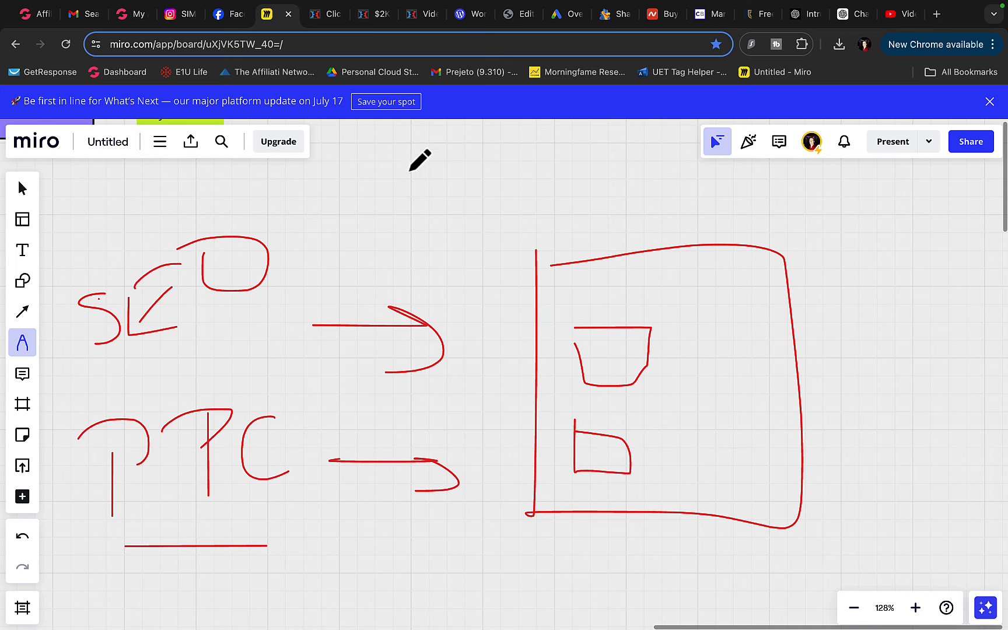
{"action": "left_click", "coordinate": [567, 22]}
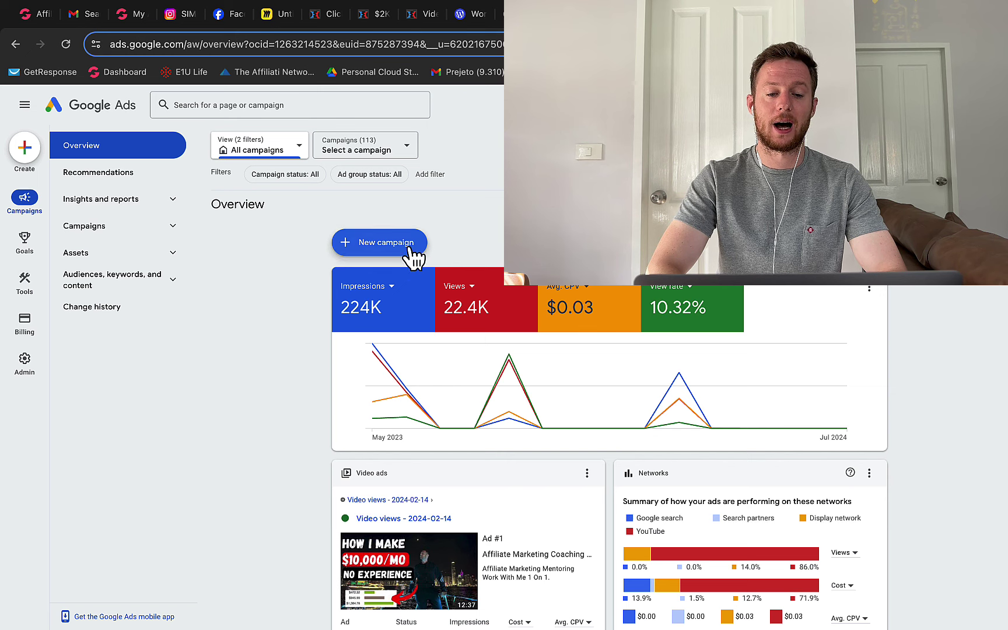
{"action": "left_click", "coordinate": [405, 255]}
{"action": "left_click", "coordinate": [411, 257]}
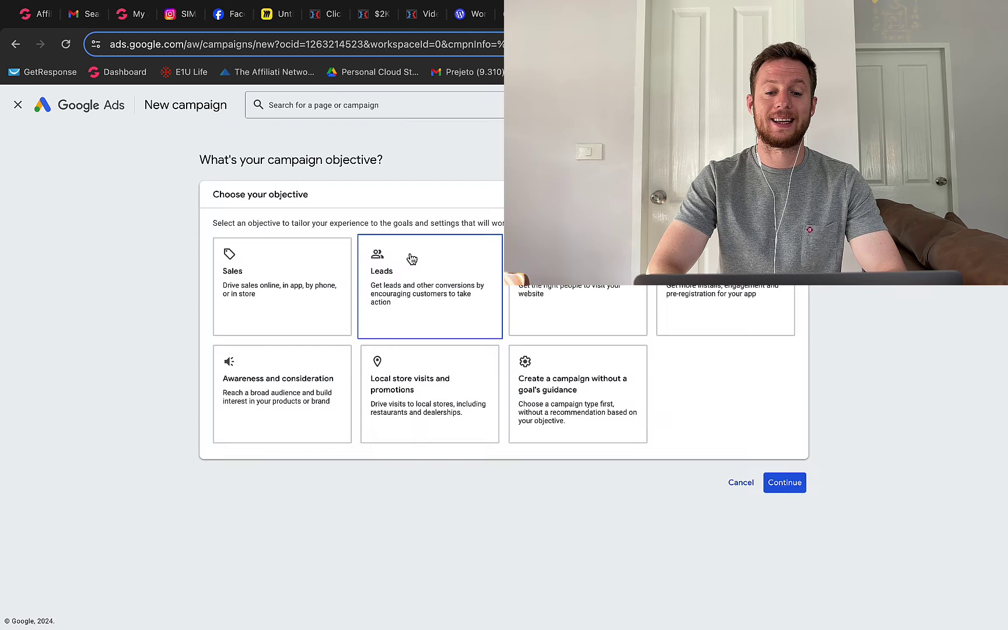
{"action": "left_click", "coordinate": [610, 404]}
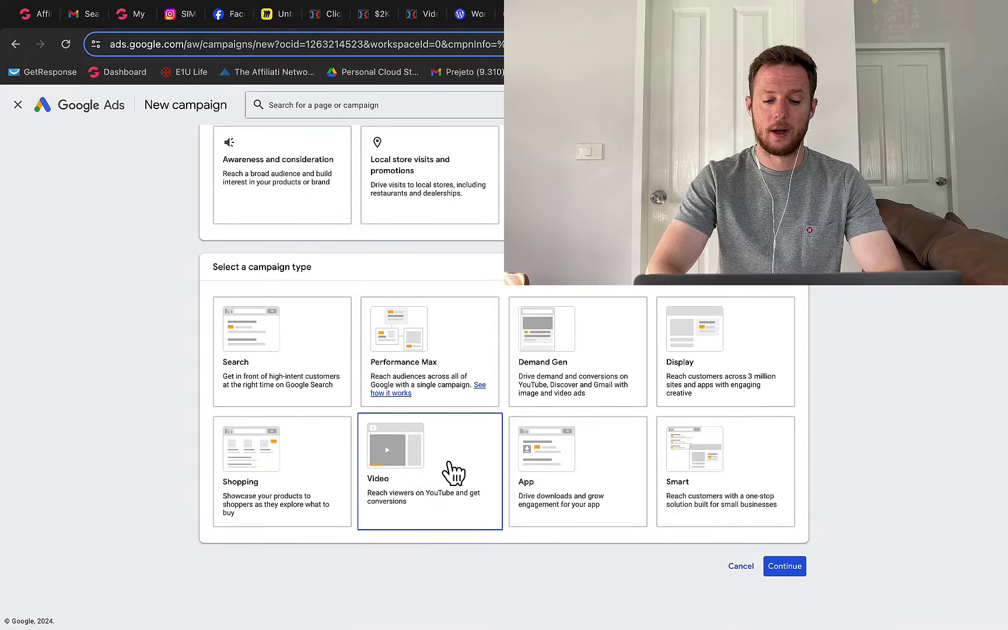
Try Search as the campaign type and change the selection to Video
{"action": "left_click", "coordinate": [278, 345]}
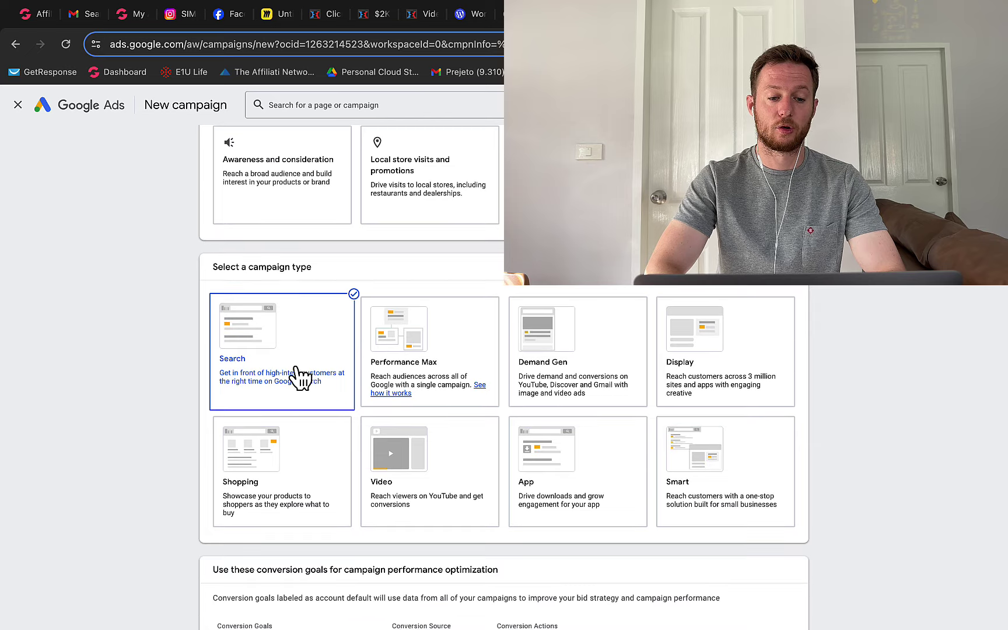
{"action": "scroll", "coordinate": [303, 318], "scroll_direction": "down", "scroll_amount": 3}
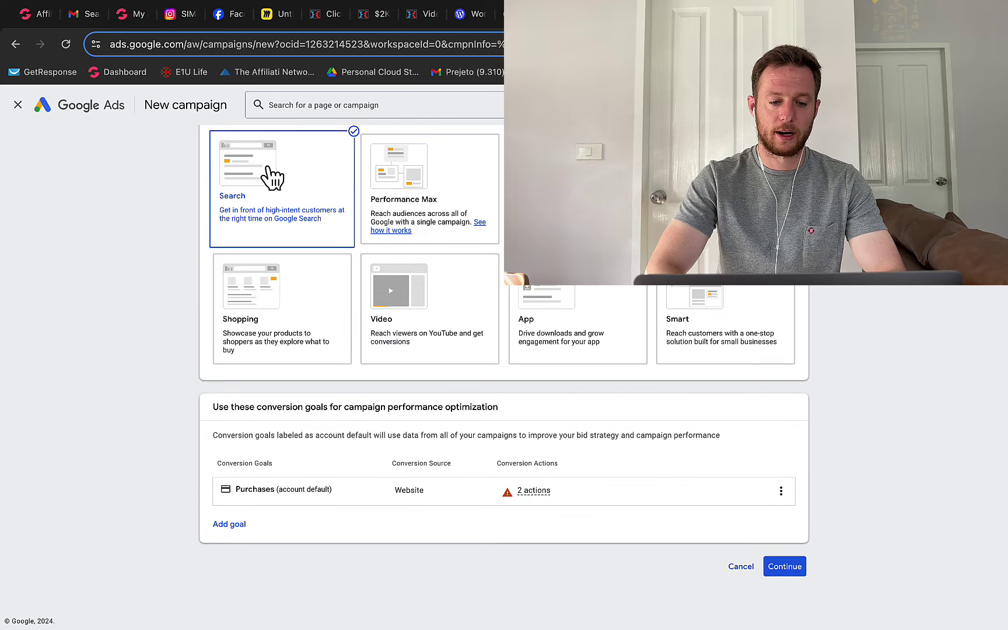
{"action": "left_click", "coordinate": [420, 314]}
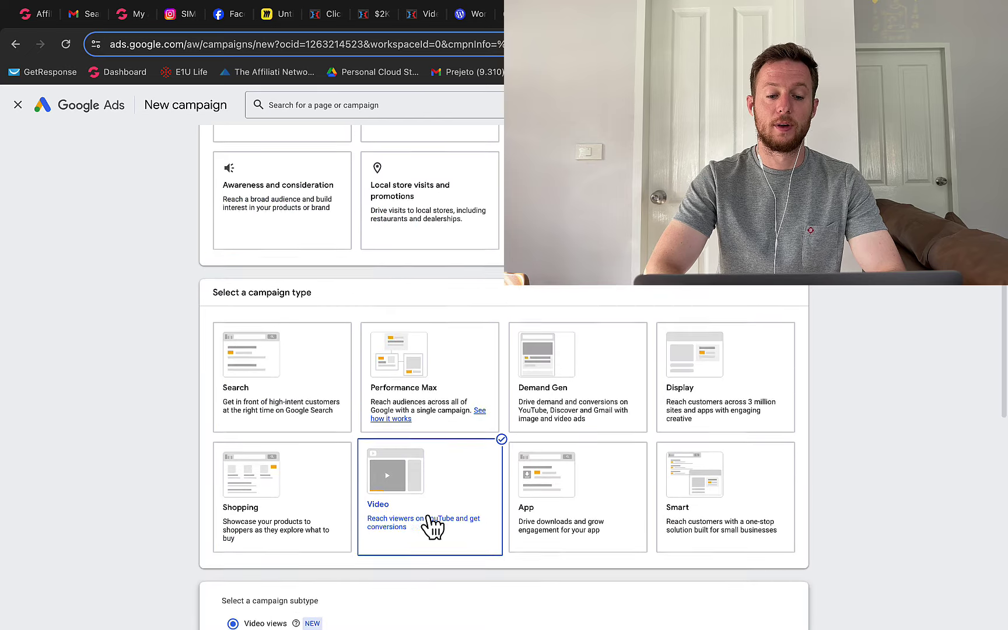
Continue the Video campaign with the Video views subtype to reach its general settings
{"action": "scroll", "coordinate": [426, 443], "scroll_direction": "down", "scroll_amount": 5}
{"action": "scroll", "coordinate": [431, 199], "scroll_direction": "down", "scroll_amount": 4}
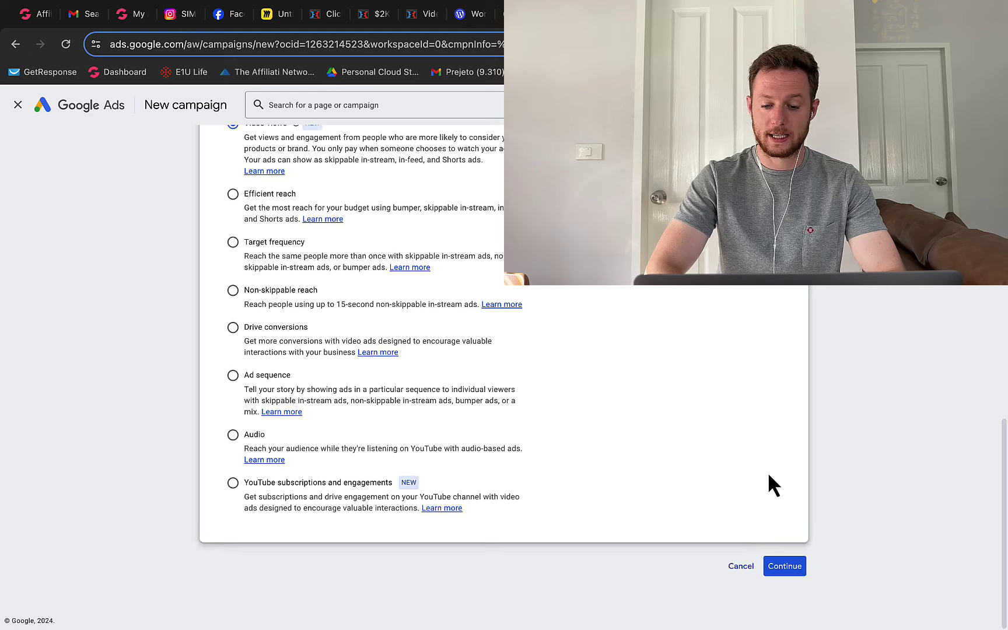
{"action": "left_click", "coordinate": [785, 566]}
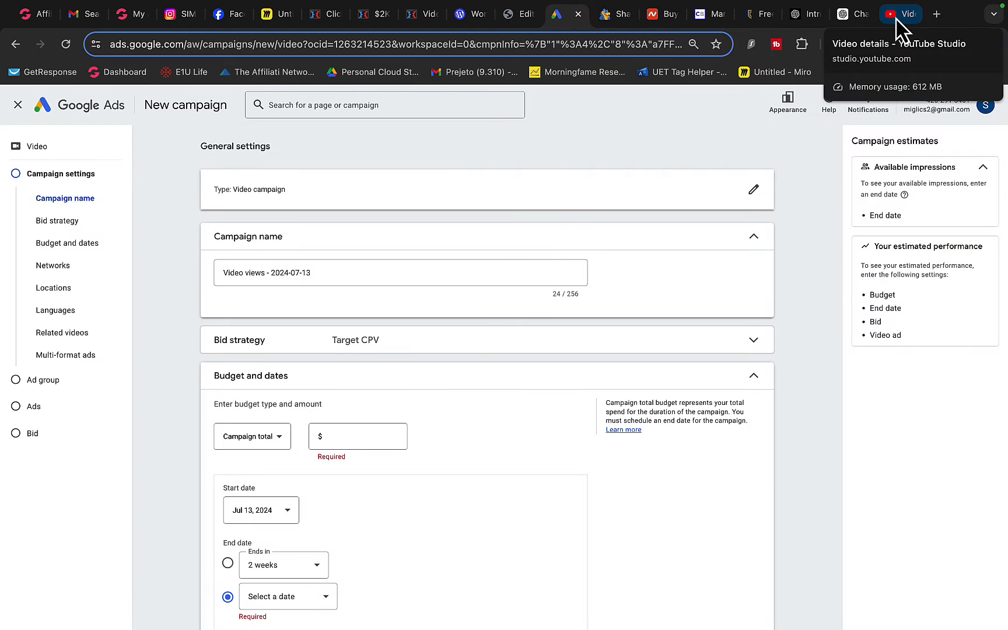
From ClickBank, reopen the Super Affiliate System affiliate page and open the linked YouTube ads videos in its YouTube Ads section
{"action": "left_click", "coordinate": [706, 21]}
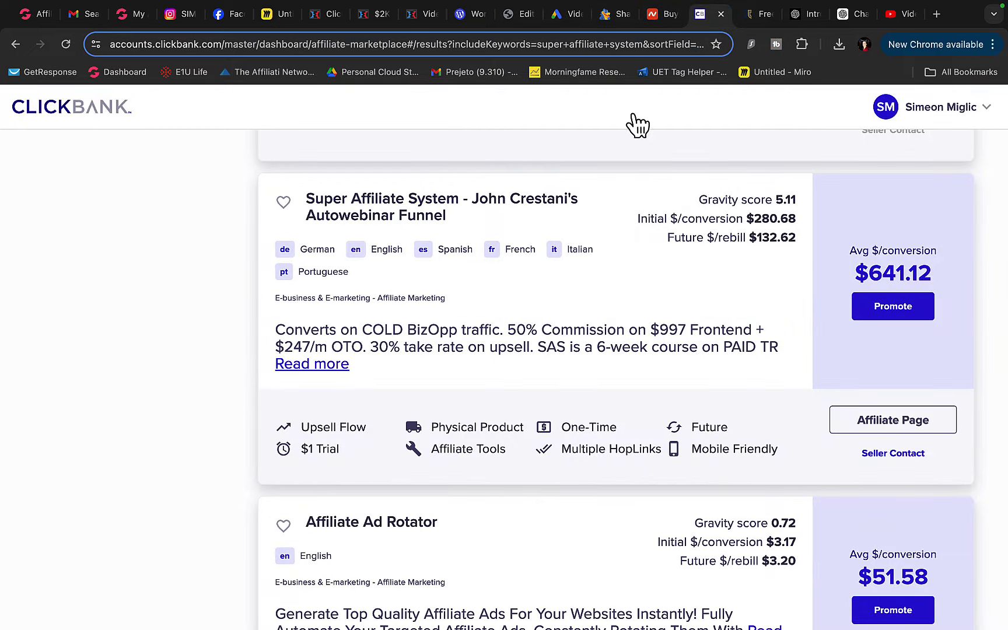
{"action": "left_click", "coordinate": [878, 422]}
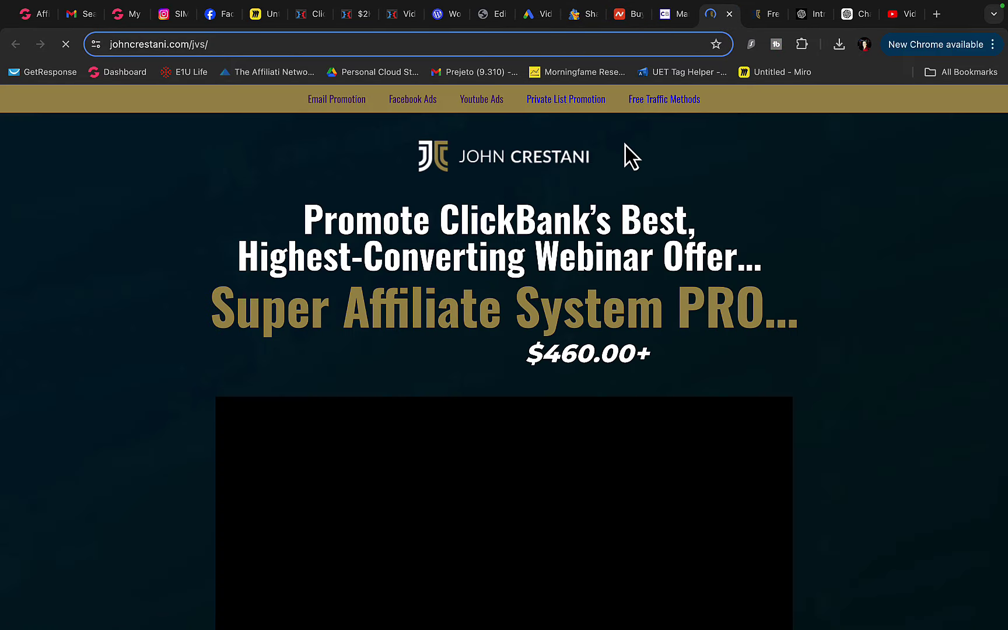
{"action": "left_click", "coordinate": [473, 99]}
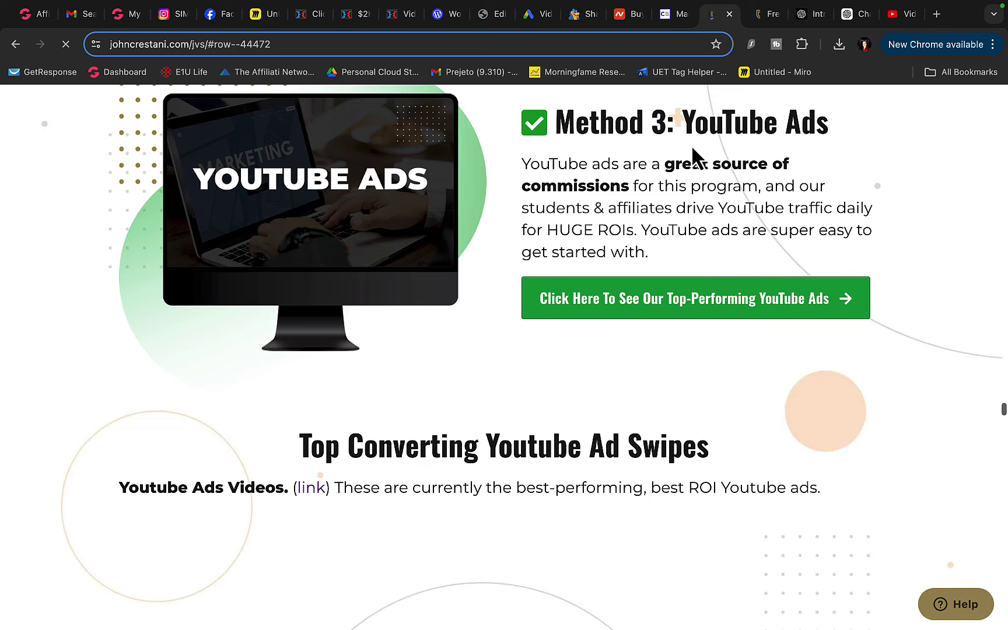
{"action": "scroll", "coordinate": [705, 149], "scroll_direction": "down", "scroll_amount": 6}
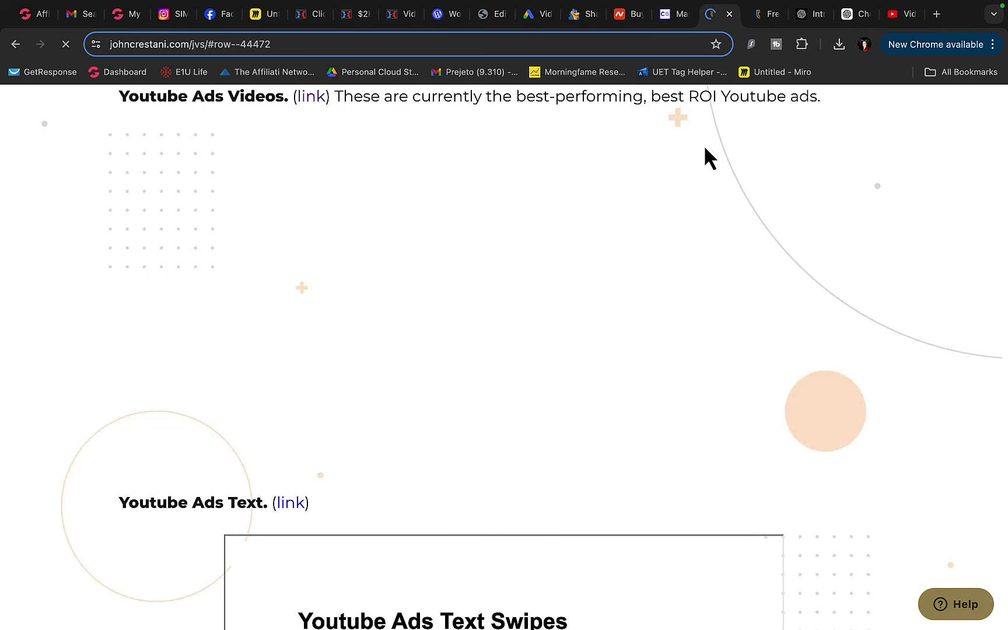
{"action": "scroll", "coordinate": [516, 240], "scroll_direction": "up", "scroll_amount": 1}
{"action": "left_click", "coordinate": [337, 271]}
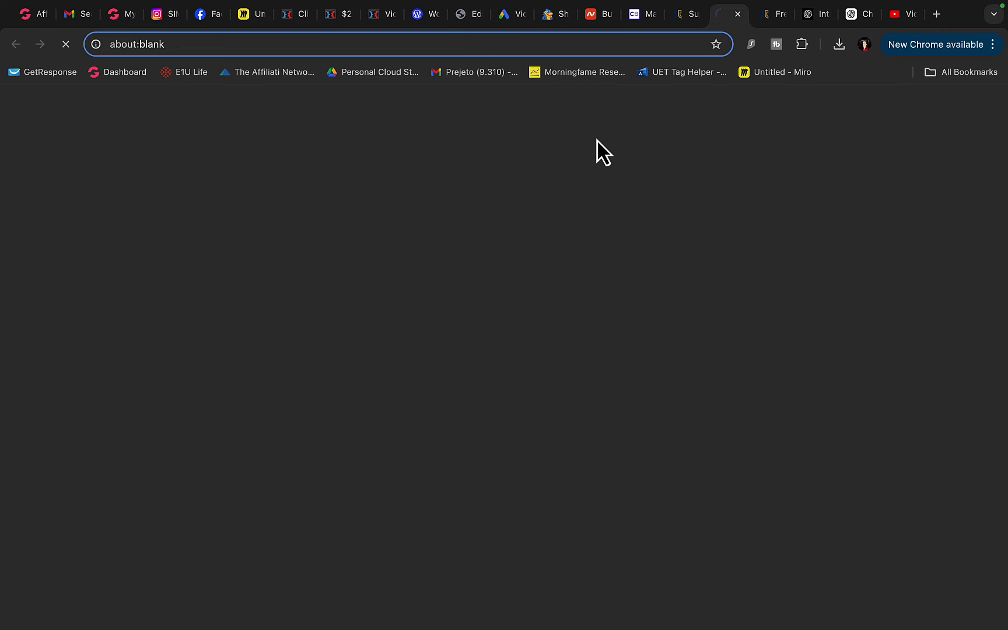